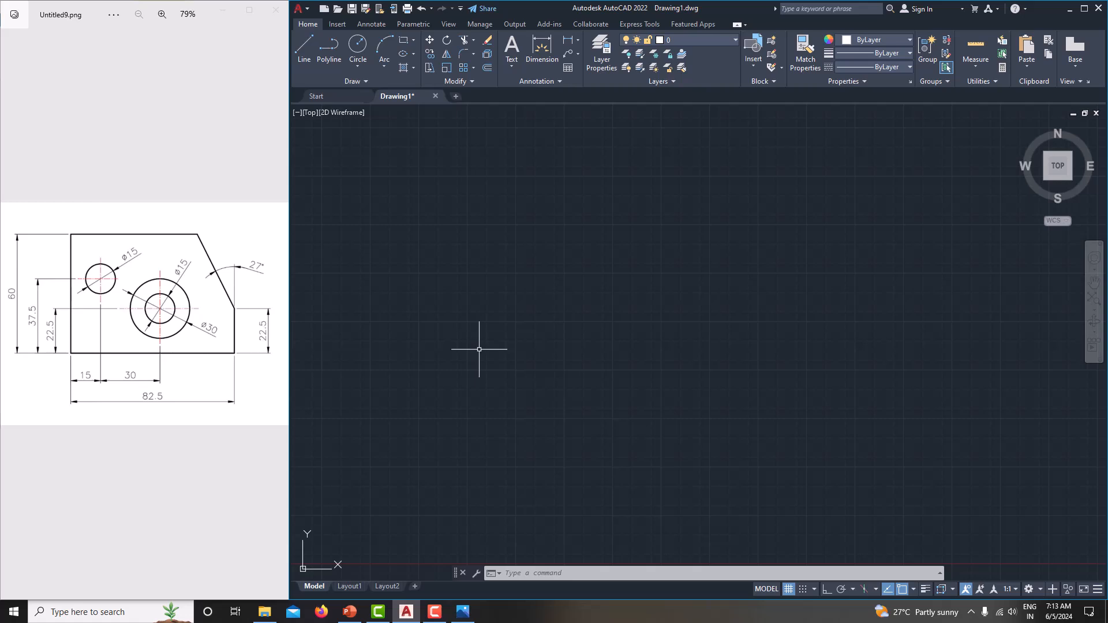
# Step: Configure the drawing units to decimal lengths with 0.0 precision and an insertion scale of millimeters
pyautogui.write('units')
pyautogui.press('Return')
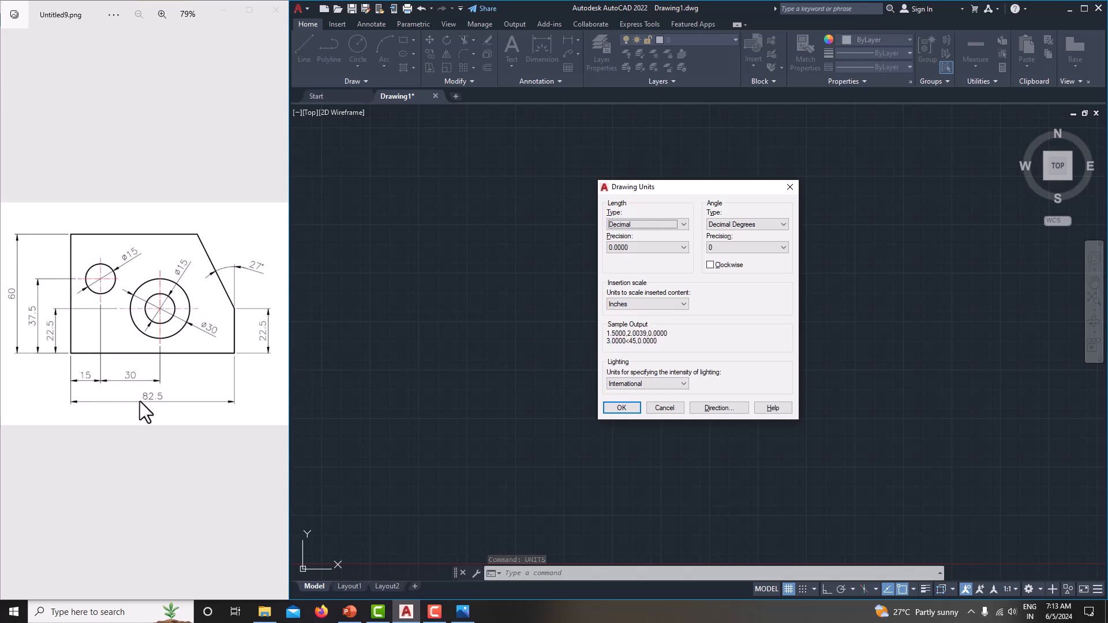
pyautogui.click(637, 226)
pyautogui.click(633, 241)
pyautogui.click(646, 248)
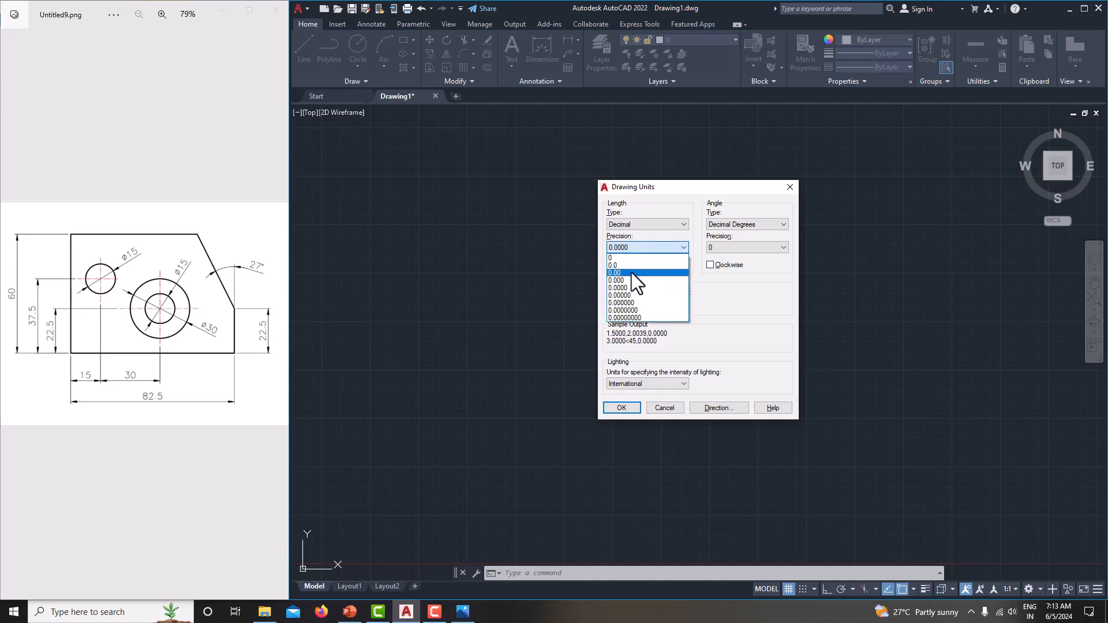
pyautogui.click(627, 266)
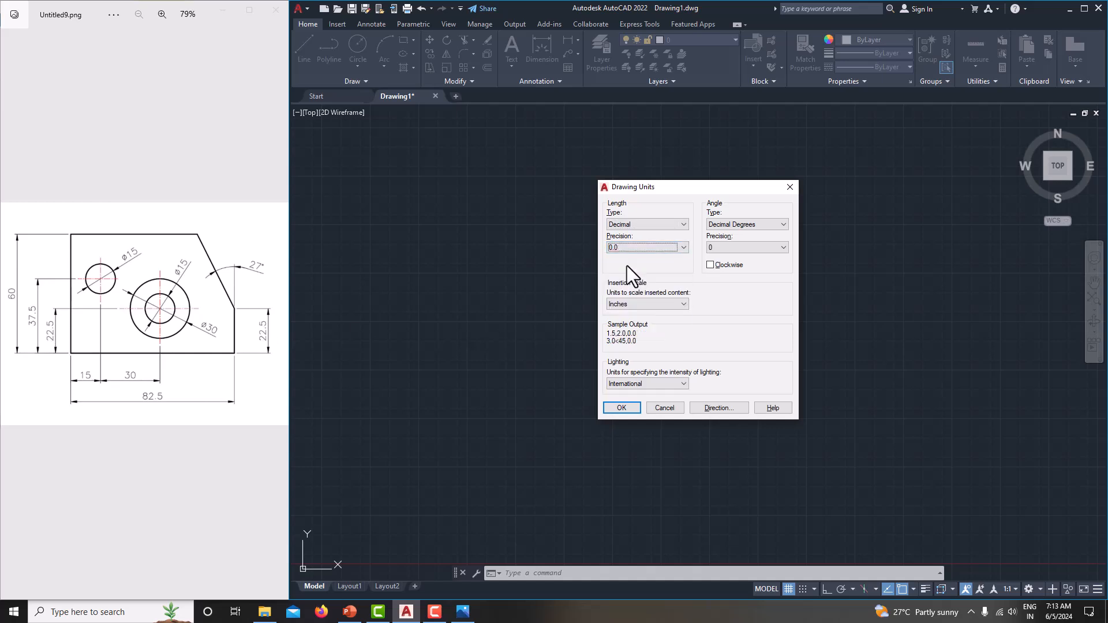
pyautogui.click(633, 304)
pyautogui.click(637, 352)
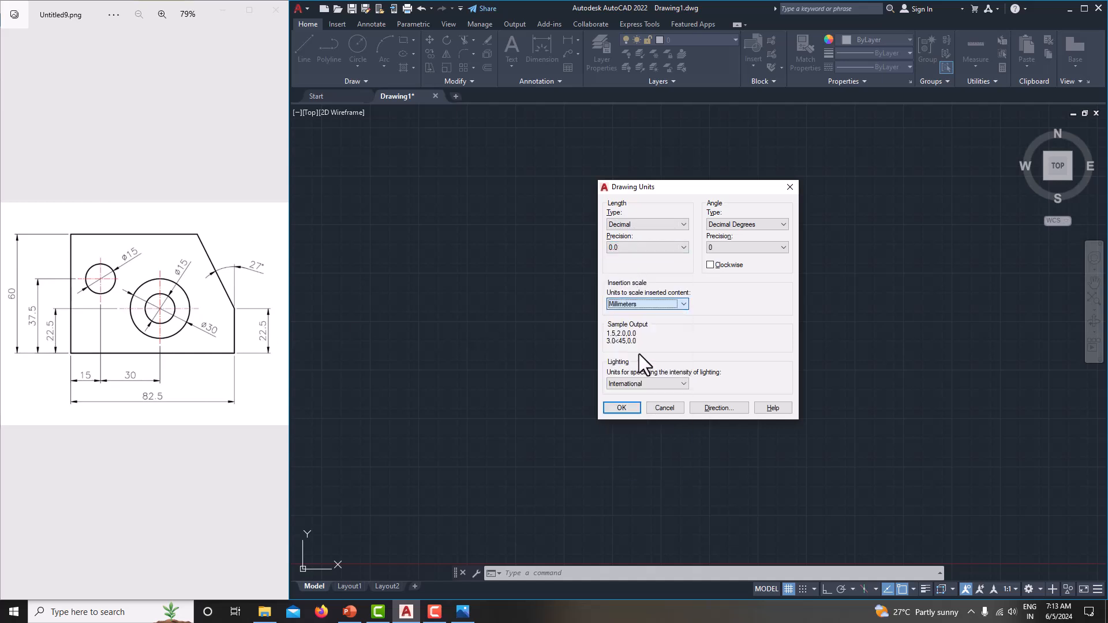
pyautogui.click(629, 406)
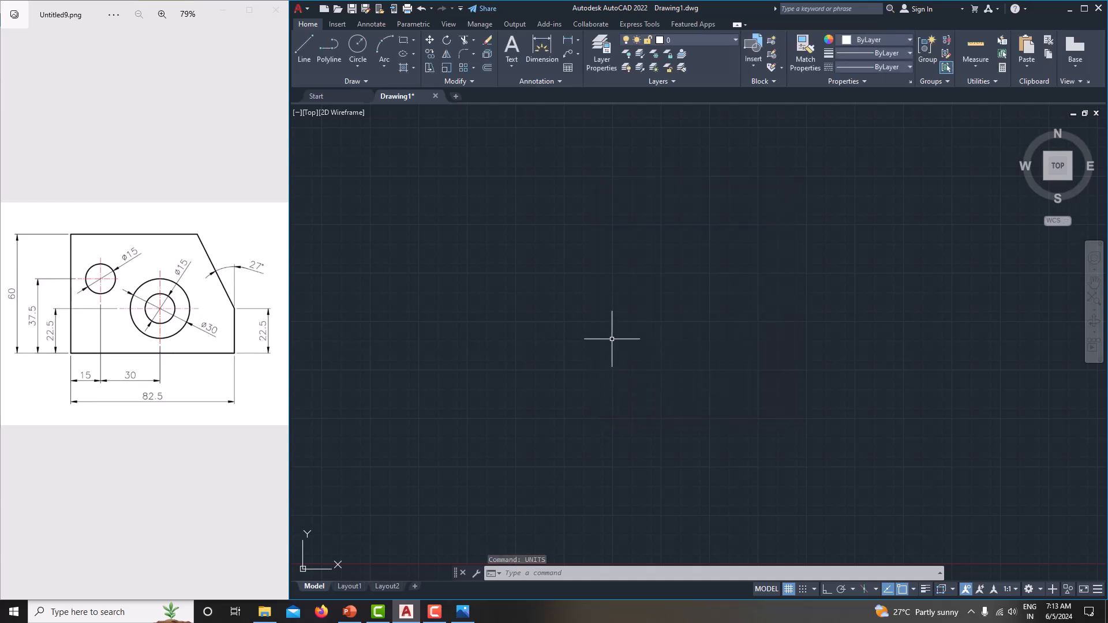
# Step: Set the drawing limits from 0,0 to 100,100 and zoom to show the entire limits area
pyautogui.write('limi')
pyautogui.press('Return')
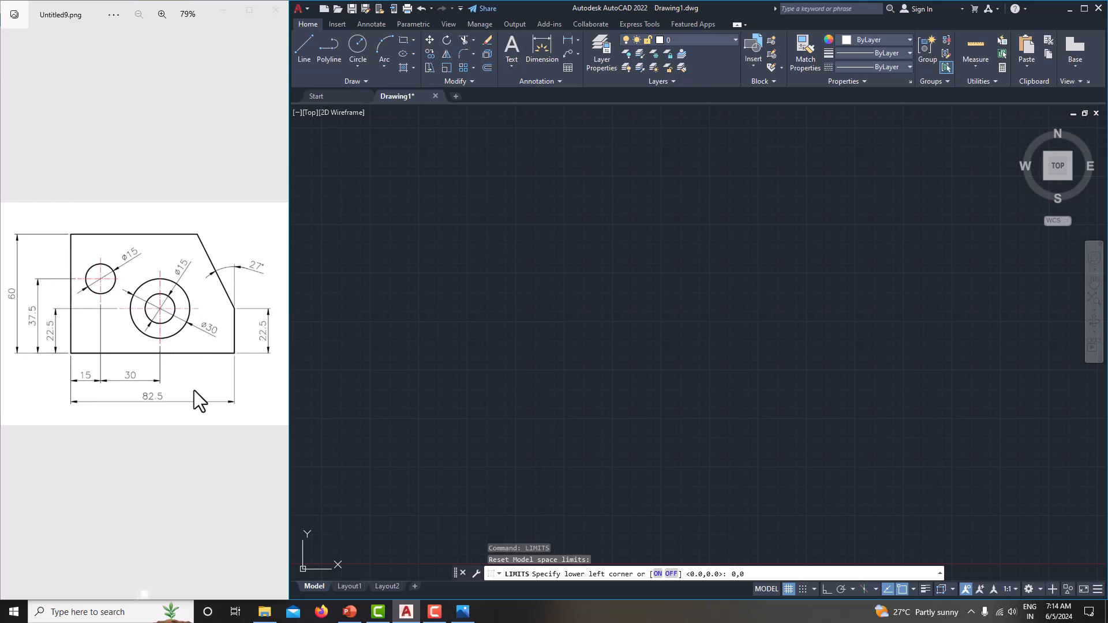
pyautogui.press('Return')
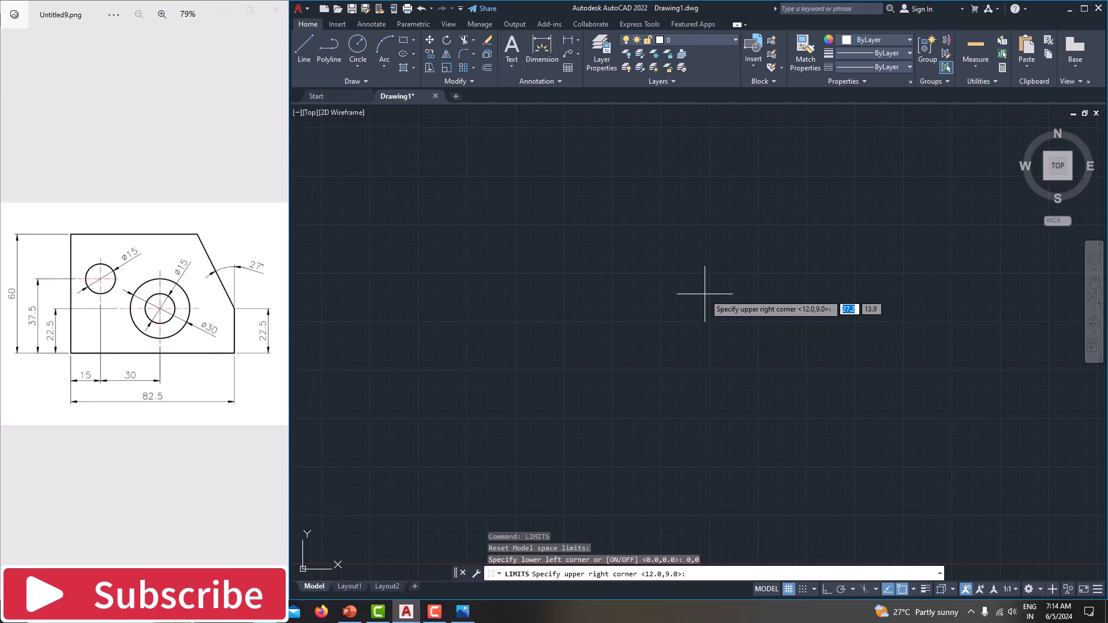
pyautogui.write('100')
pyautogui.press('Tab')
pyautogui.write('100')
pyautogui.press('Return')
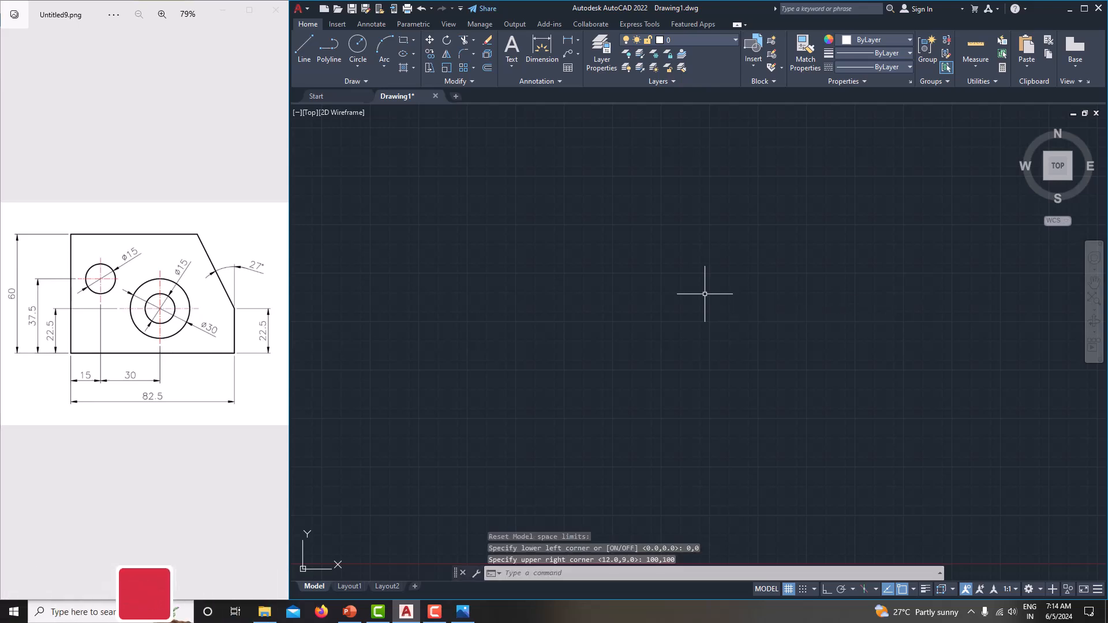
pyautogui.write('z')
pyautogui.press('Return')
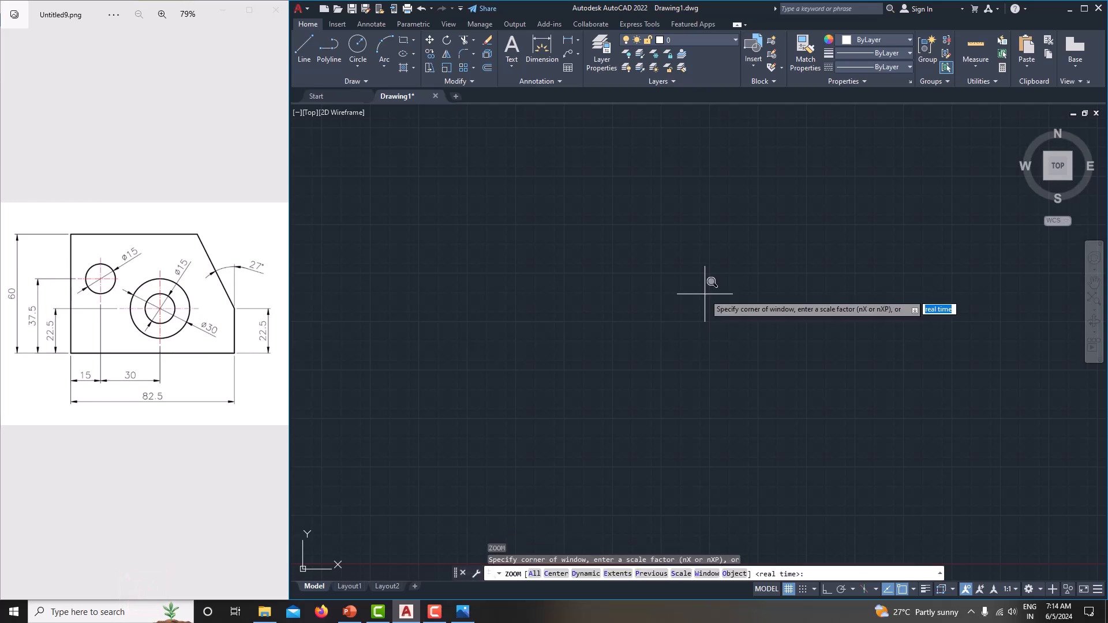
pyautogui.write('a')
pyautogui.press('Return')
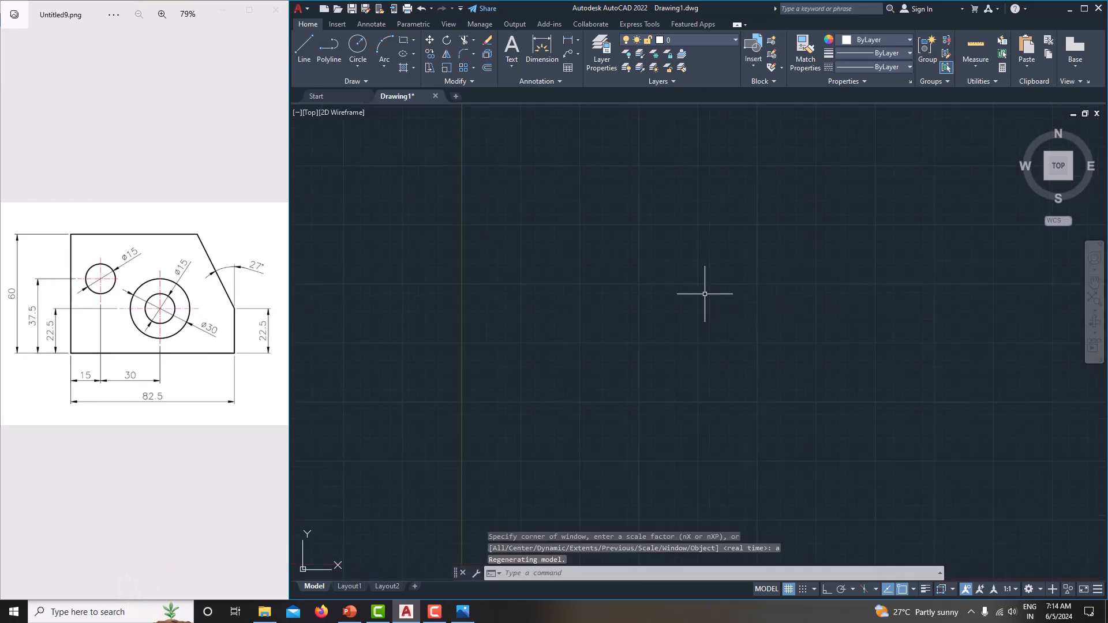
pyautogui.scroll(-2, 594, 272)
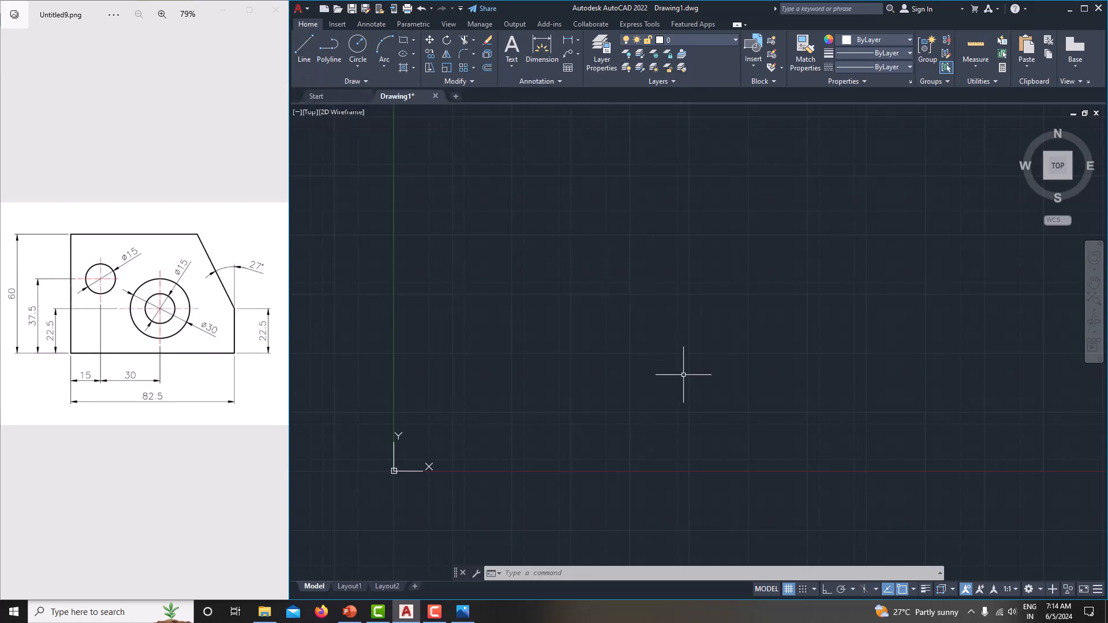
# Step: With Ortho on, draw the plate's bottom edge 82.5 mm to the right and its right edge 22.5 mm upward
pyautogui.write('l')
pyautogui.press('Return')
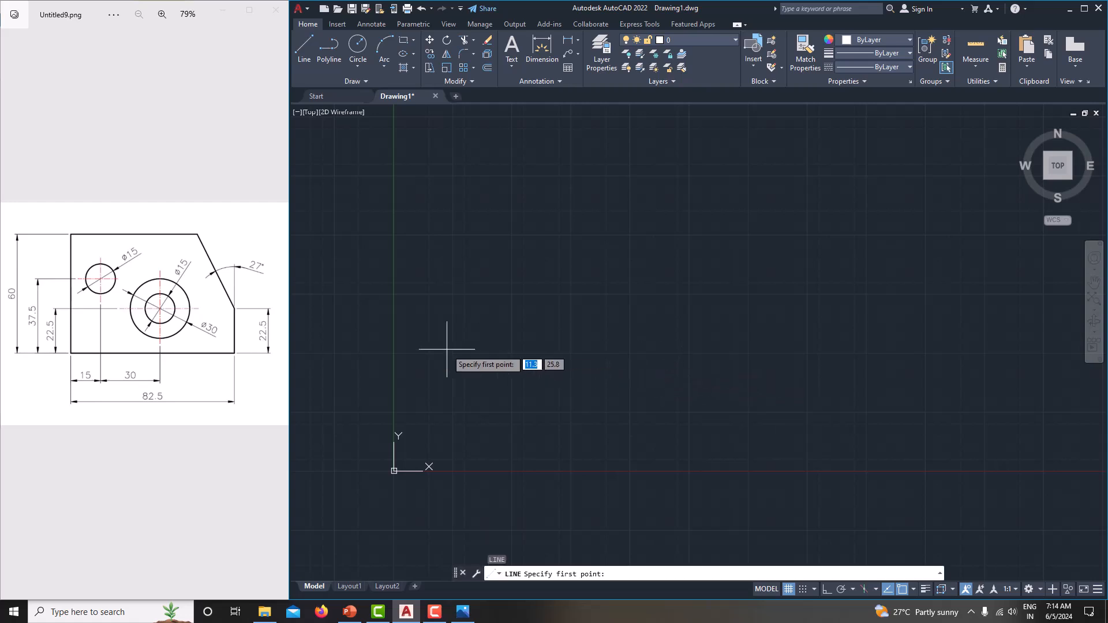
pyautogui.click(479, 378)
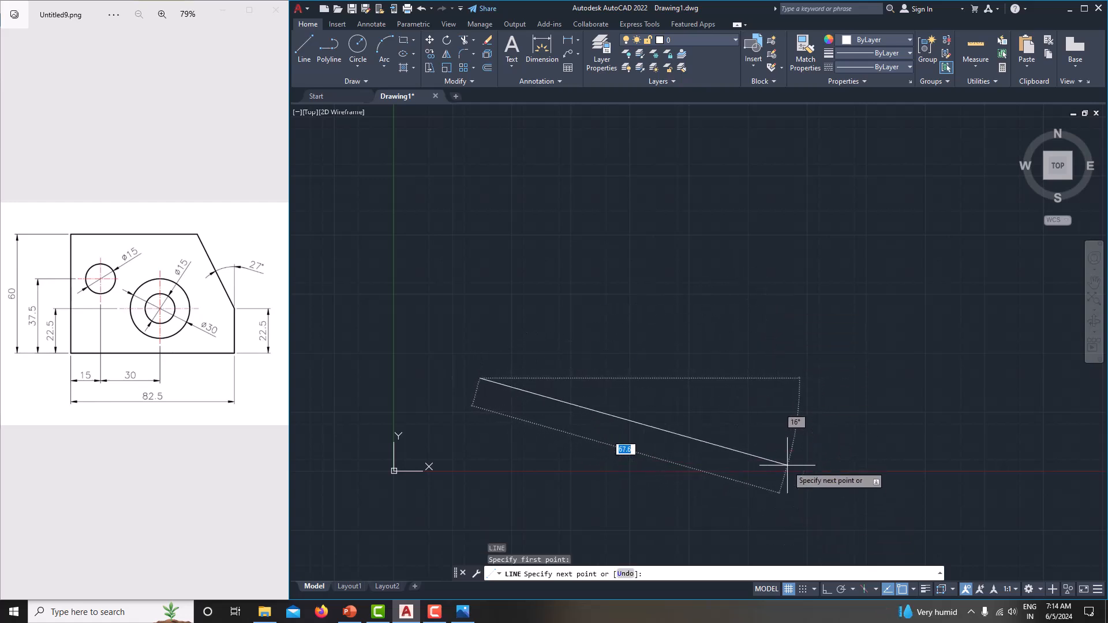
pyautogui.press('F8')
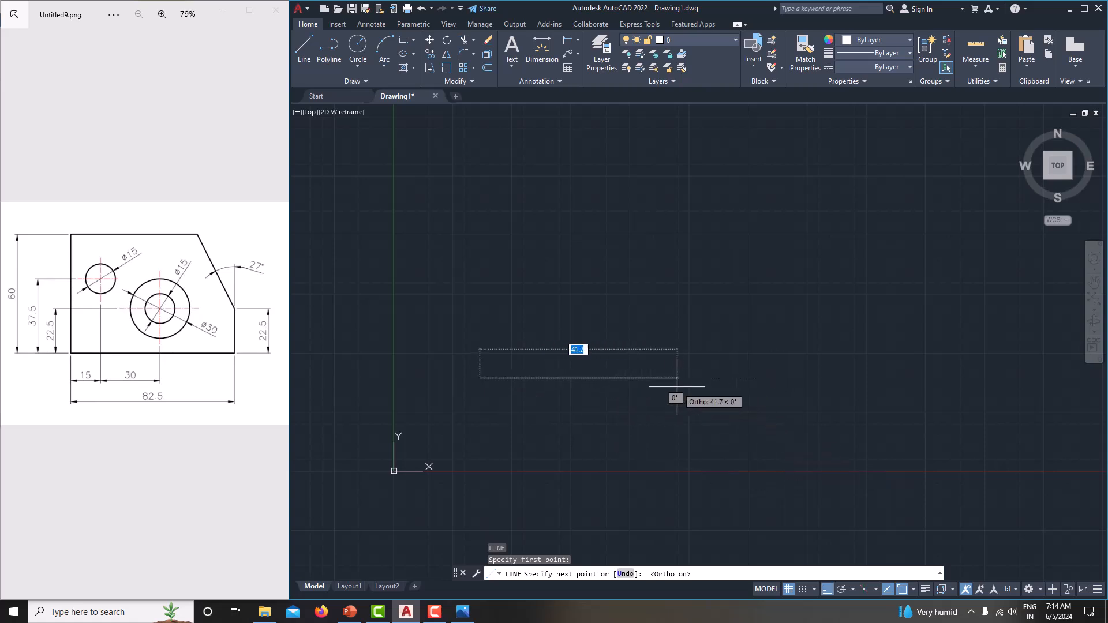
pyautogui.write('82.5')
pyautogui.press('Return')
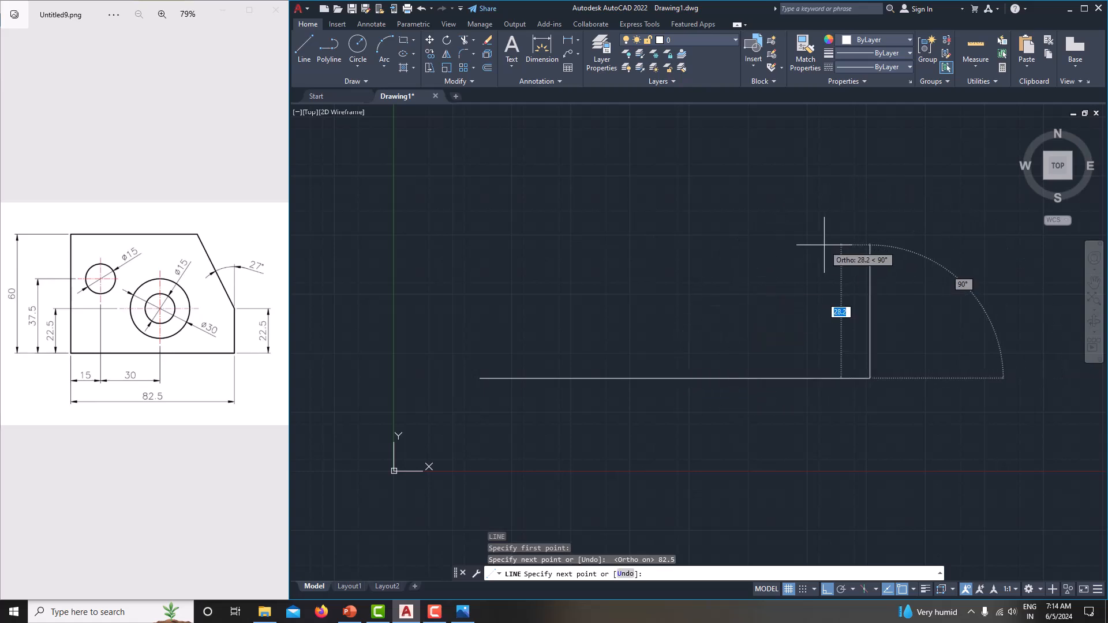
pyautogui.write('22.5')
pyautogui.press('Return')
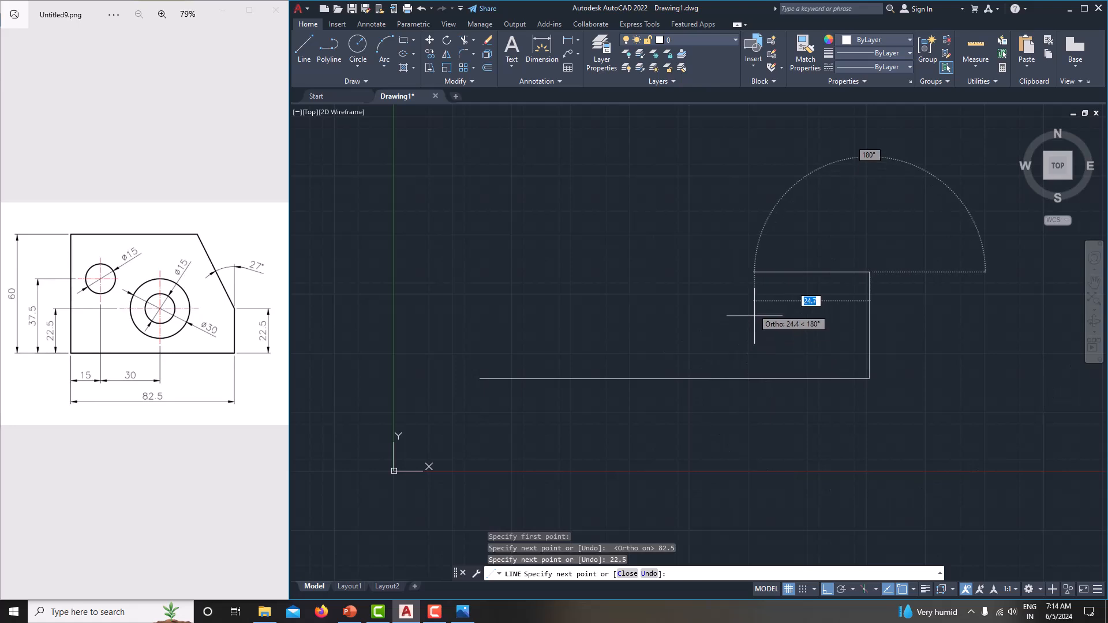
# Step: With Ortho off, continue from the right edge's upper end with a slanted line about 43 mm long at 117°
pyautogui.press('F8')
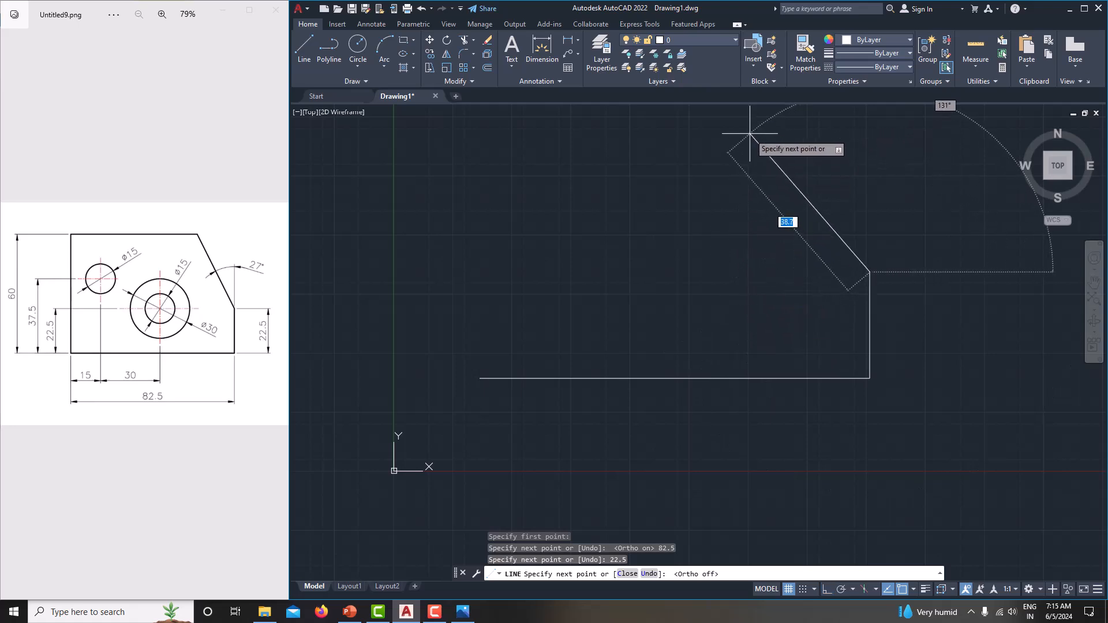
pyautogui.moveTo(731, 201); pyautogui.dragTo(625, 268, button='middle')
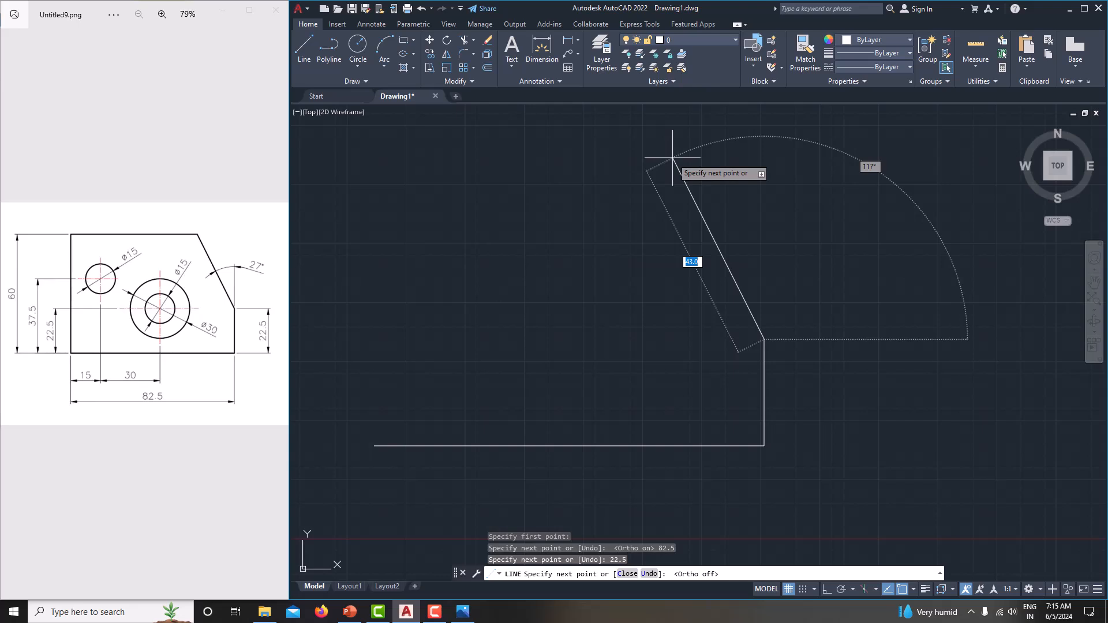
pyautogui.press('Tab')
pyautogui.write('117')
pyautogui.press('Return')
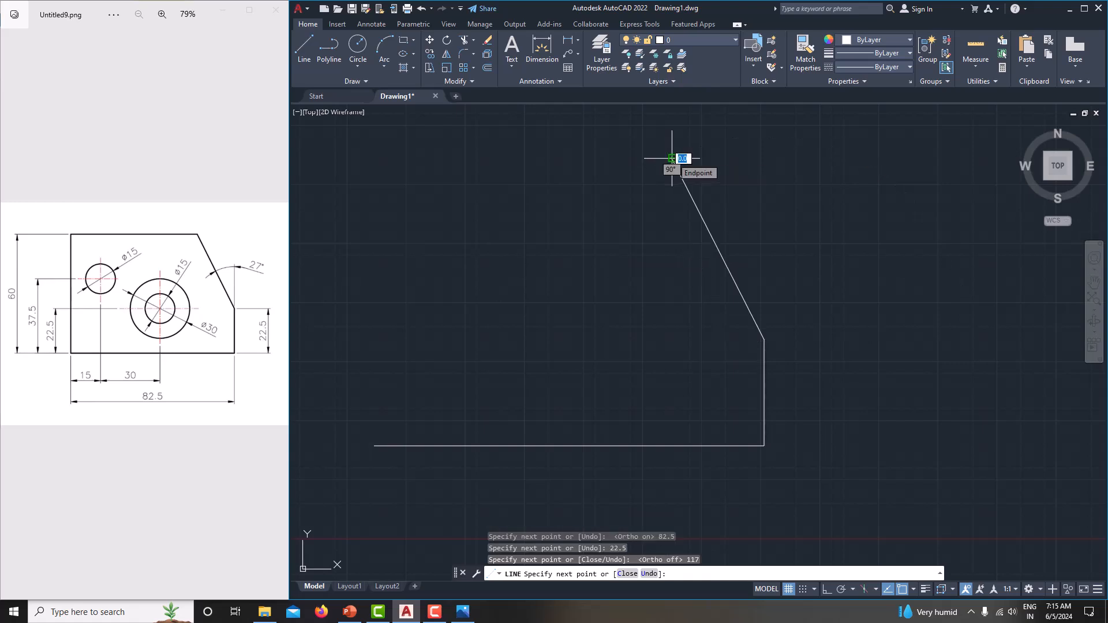
pyautogui.rightClick(672, 158)
pyautogui.click(725, 180)
pyautogui.moveTo(745, 242); pyautogui.dragTo(811, 250, button='middle')
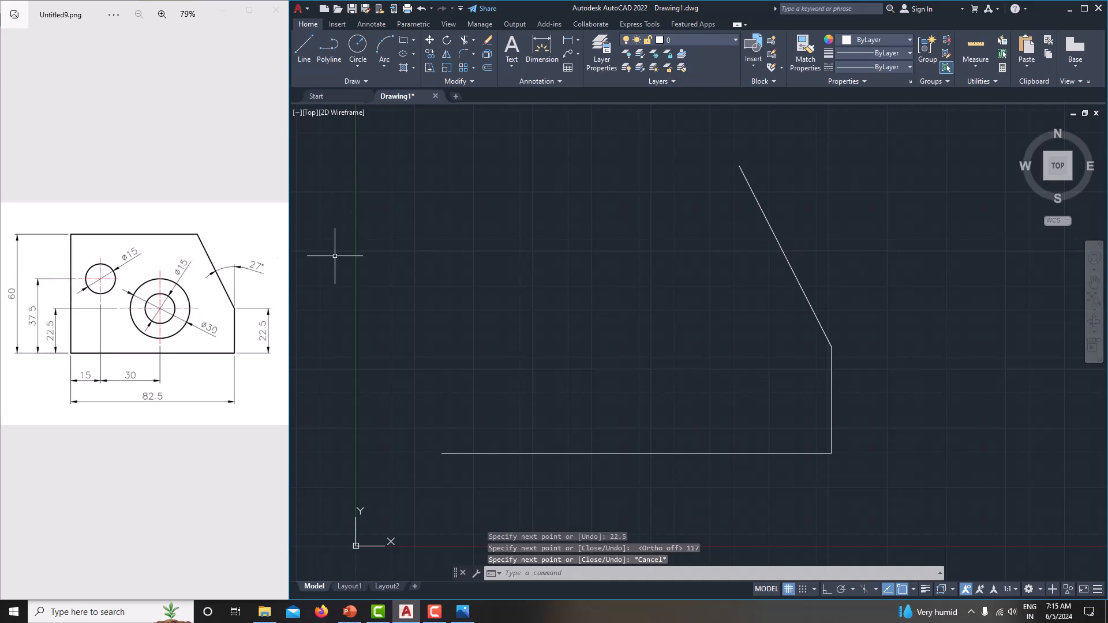
# Step: With Ortho on, draw the left edge 60 mm upward from the bottom-left corner, plus a horizontal top line extending past the slanted edge
pyautogui.click(303, 52)
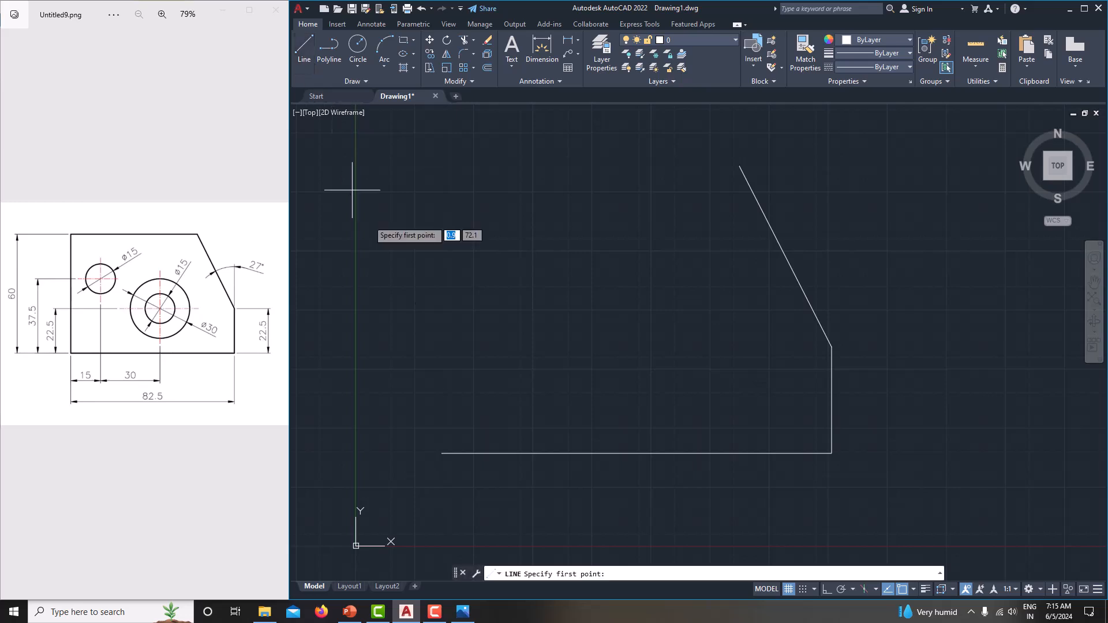
pyautogui.click(442, 453)
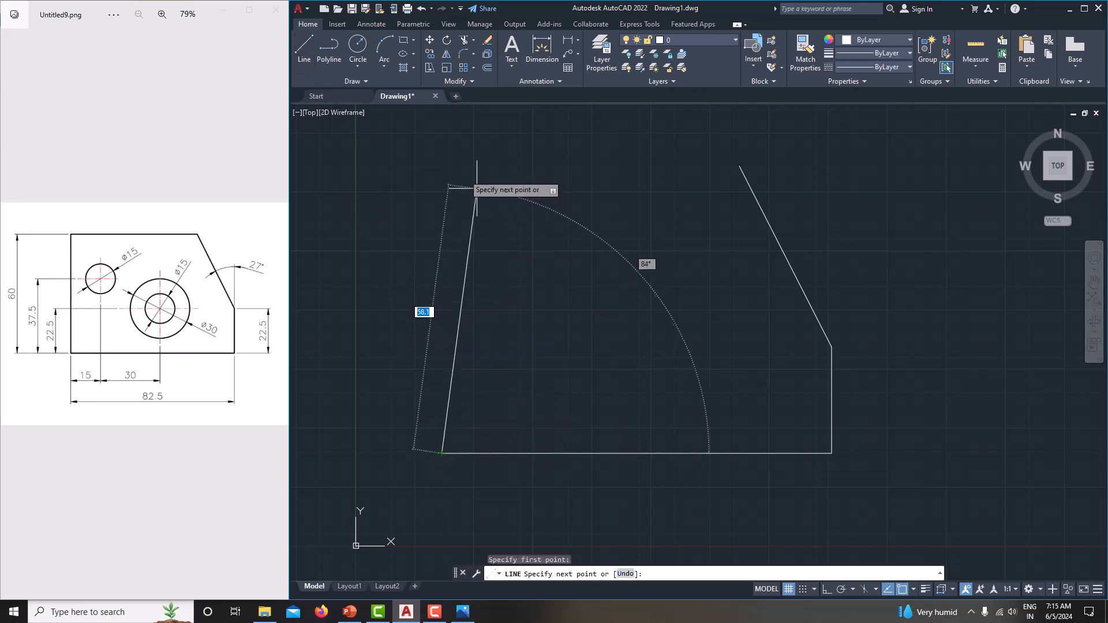
pyautogui.press('F8')
pyautogui.write('60')
pyautogui.press('Return')
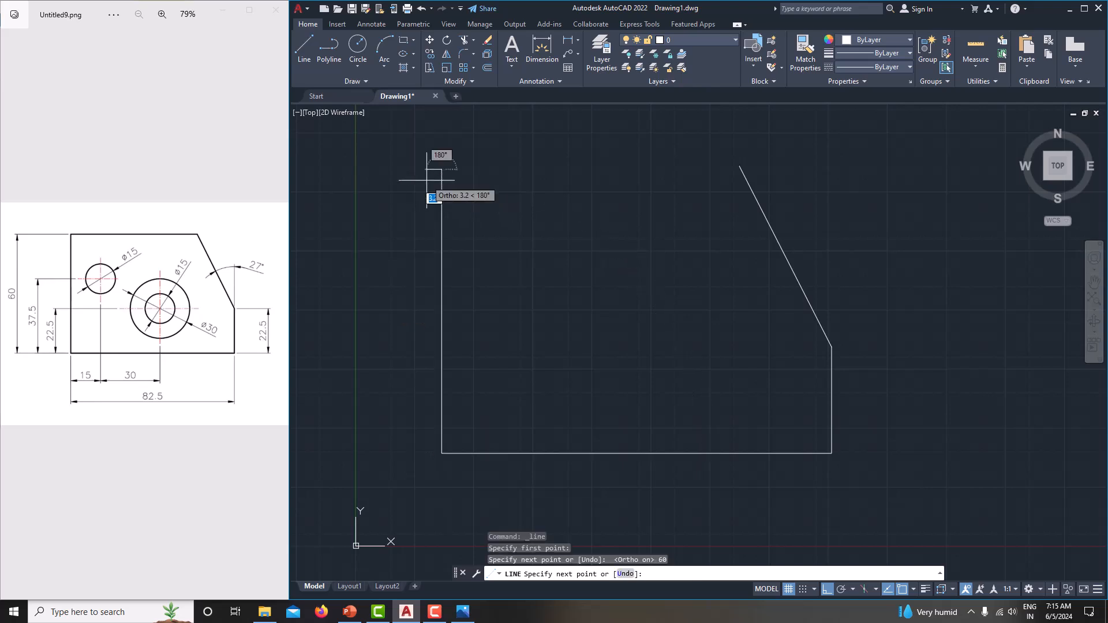
pyautogui.click(842, 172)
pyautogui.rightClick(842, 173)
pyautogui.click(869, 194)
# Step: Trim the overhanging ends of the top line and the slanted line at their intersection
pyautogui.moveTo(822, 223); pyautogui.dragTo(767, 275, button='middle')
pyautogui.scroll(8, 696, 214)
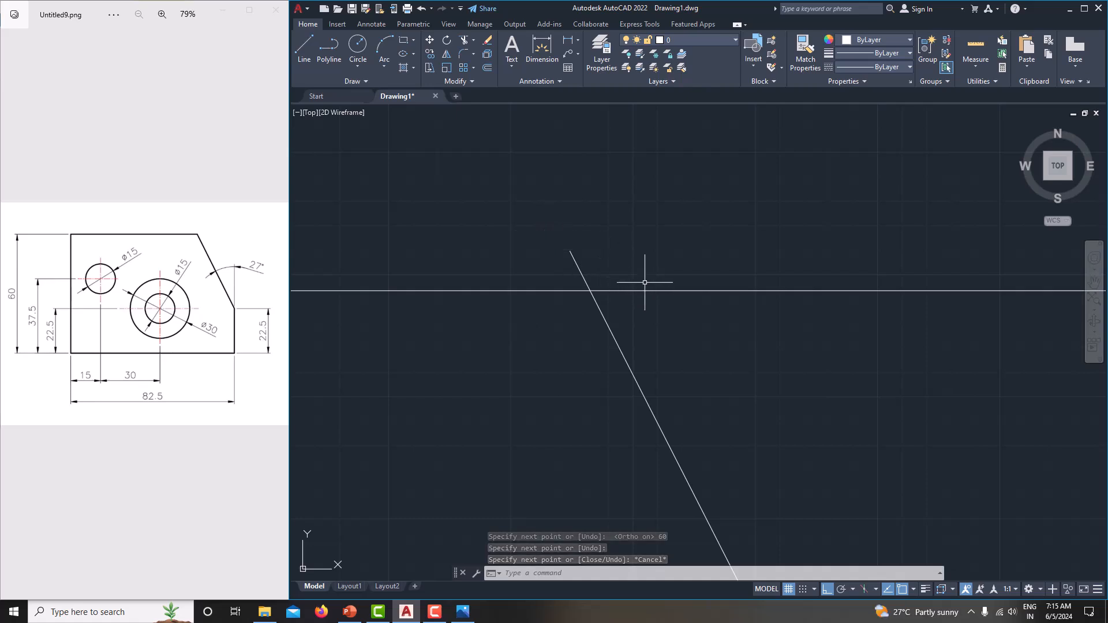
pyautogui.write('t o')
pyautogui.write('r')
pyautogui.press('Return')
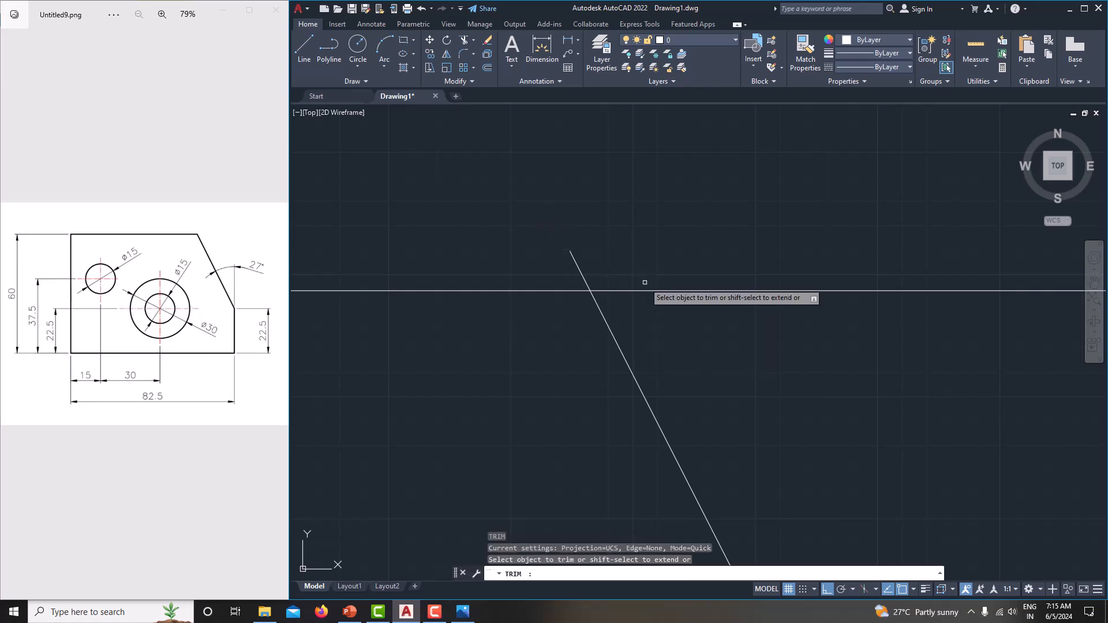
pyautogui.click(527, 263)
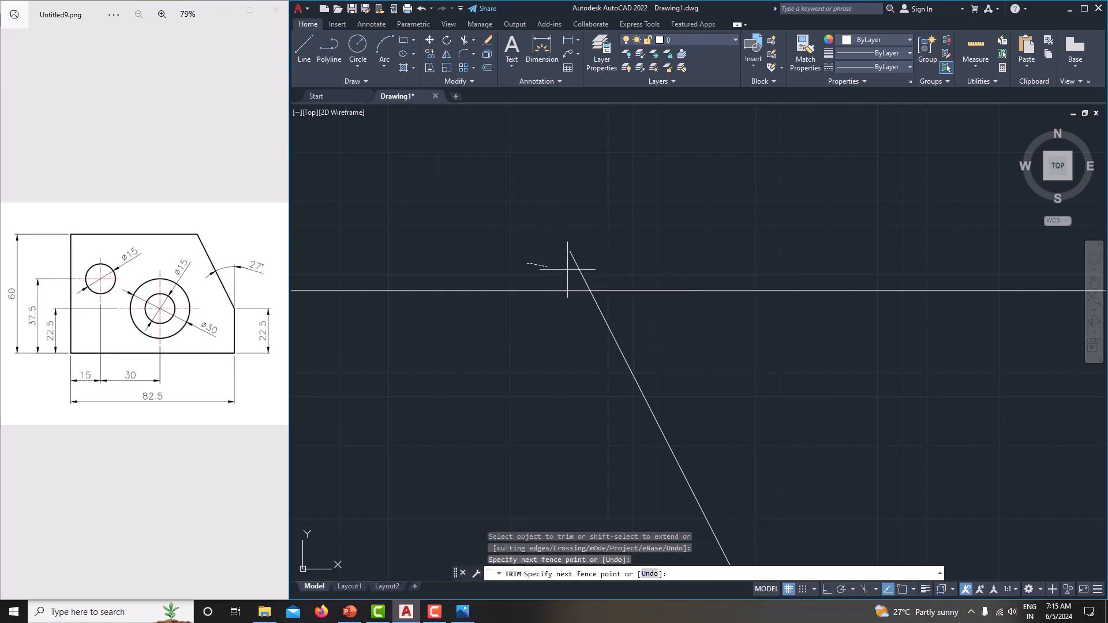
pyautogui.click(699, 312)
pyautogui.press('Return')
pyautogui.scroll(-3, 696, 317)
pyautogui.moveTo(697, 317); pyautogui.dragTo(706, 248, button='middle')
pyautogui.scroll(-5, 707, 250)
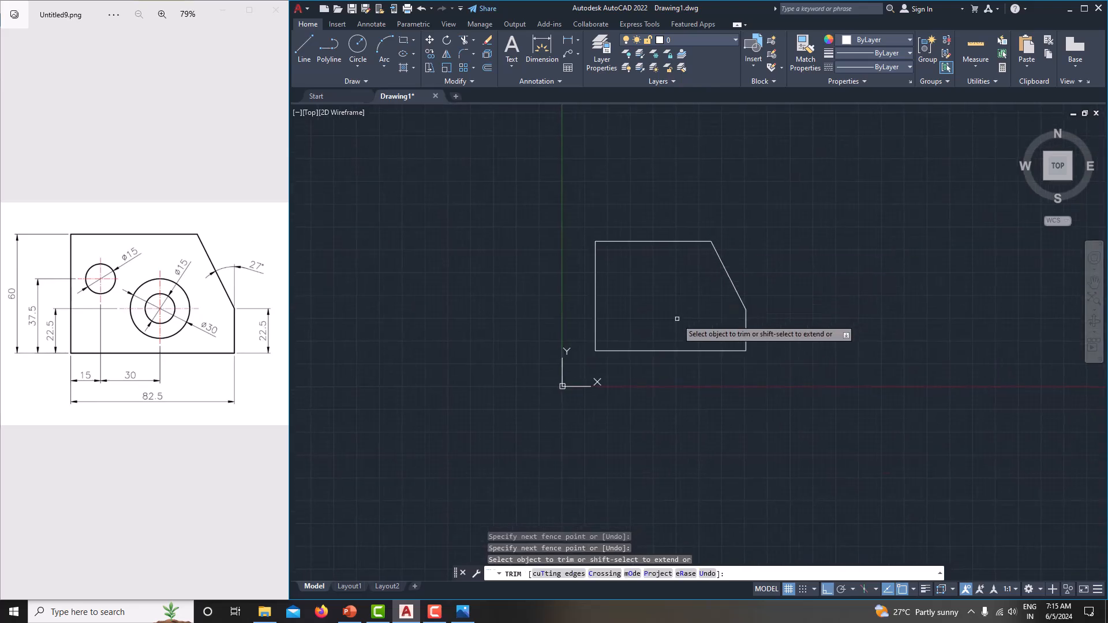
pyautogui.press('Escape')
# Step: Draw construction lines from the bottom-left corner, 37.5 mm up and 15 mm right, to locate the small hole's centre
pyautogui.moveTo(677, 319)
pyautogui.mouseDown(button='middle')
pyautogui.moveTo(647, 322)
pyautogui.moveTo(668, 364)
pyautogui.mouseUp(button='middle')
pyautogui.scroll(2, 648, 322)
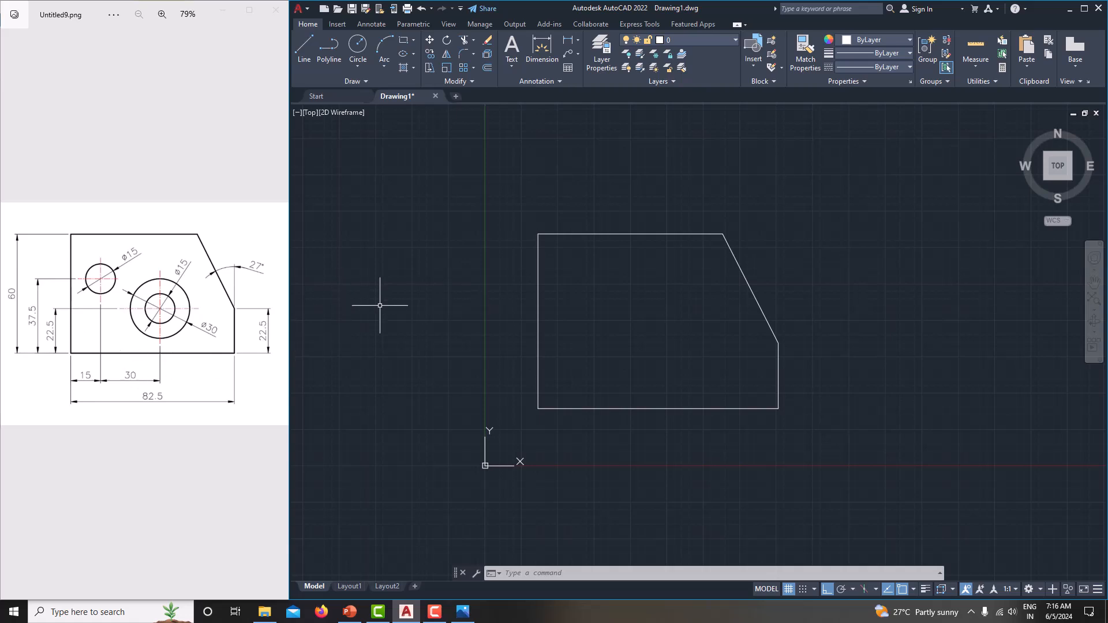
pyautogui.write('l')
pyautogui.press('Return')
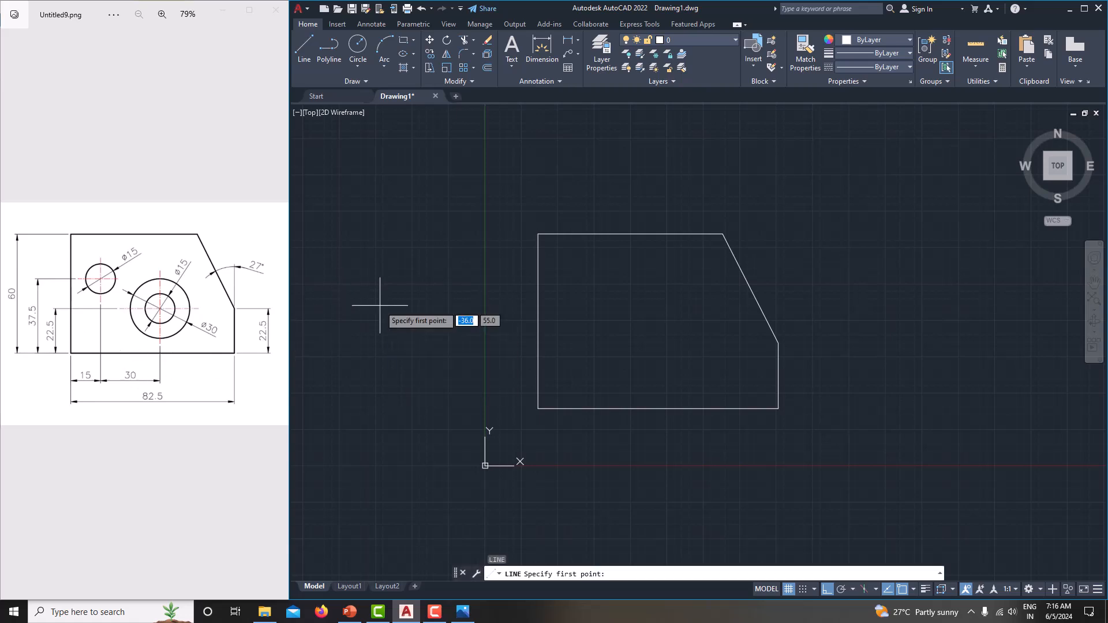
pyautogui.click(539, 409)
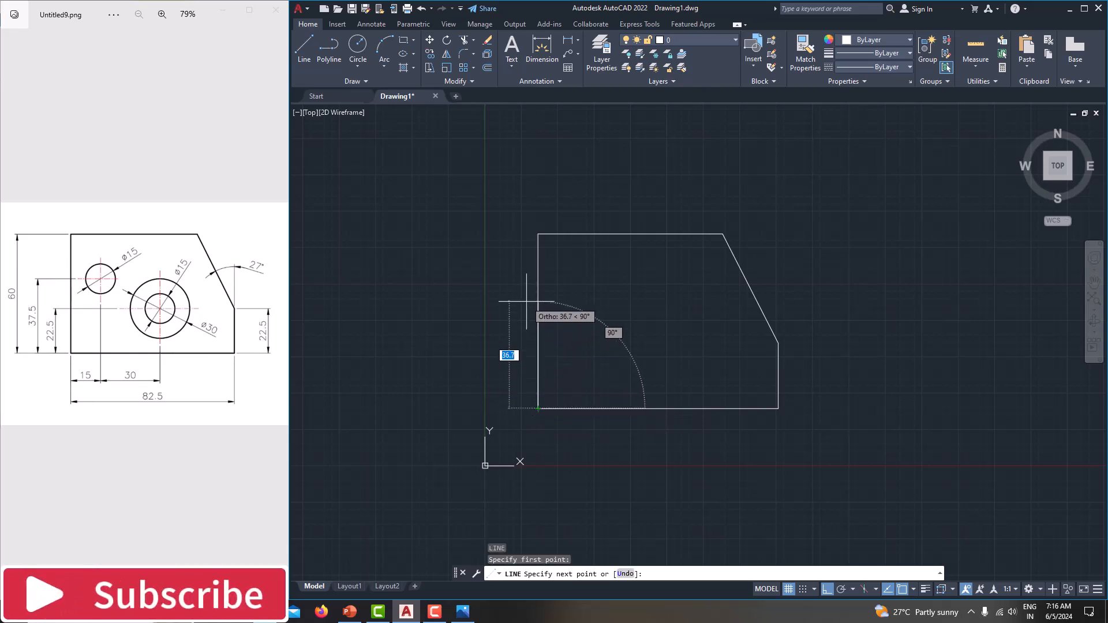
pyautogui.write('37.5')
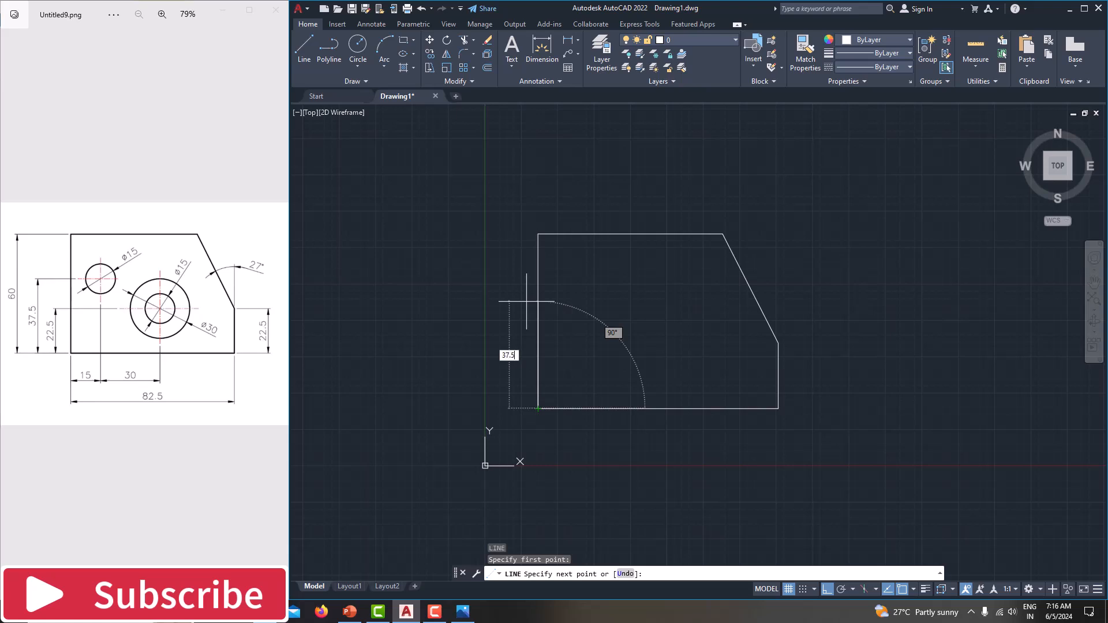
pyautogui.press('Return')
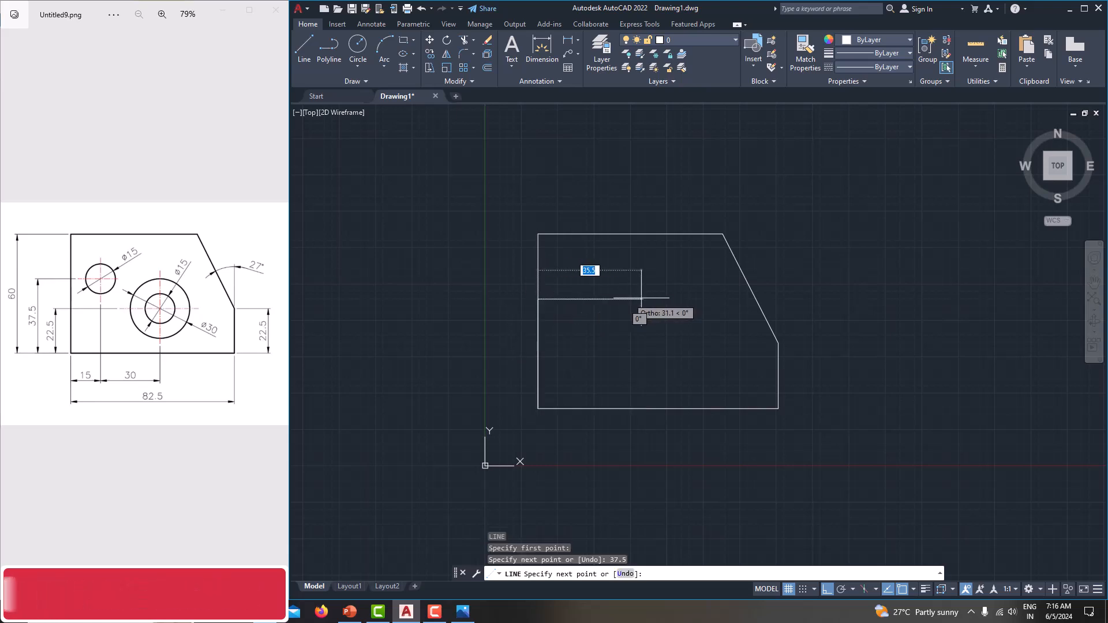
pyautogui.write('15')
pyautogui.press('Return')
pyautogui.rightClick(641, 299)
pyautogui.click(662, 319)
# Step: Draw a 15 mm diameter circle centred on the free end of the 15 mm horizontal construction line
pyautogui.moveTo(656, 329); pyautogui.dragTo(611, 323, button='middle')
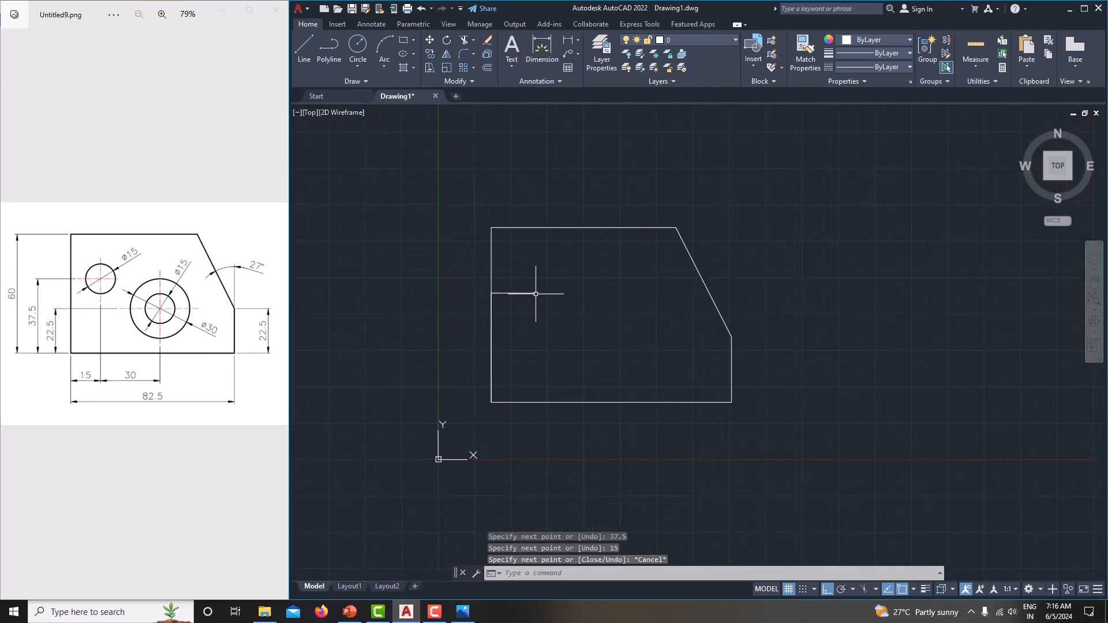
pyautogui.write('c')
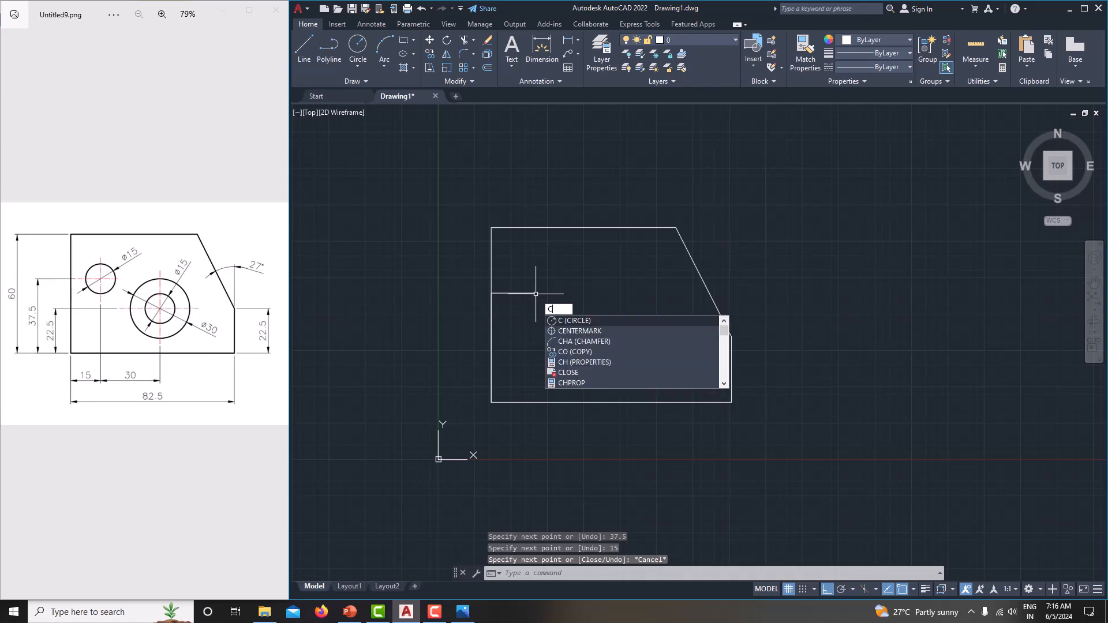
pyautogui.press('Return')
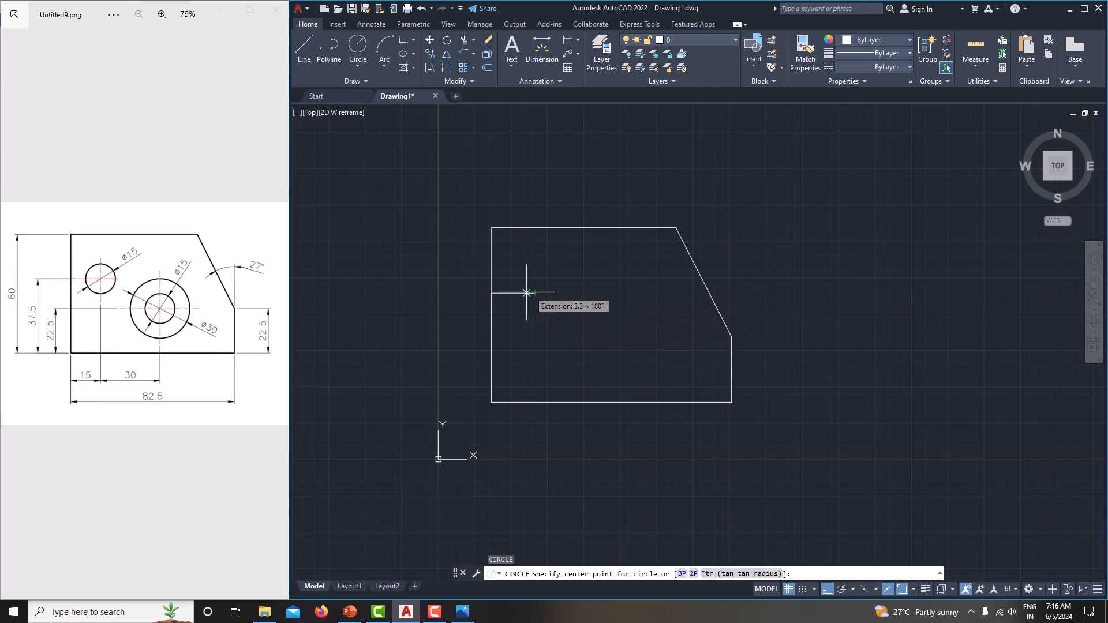
pyautogui.click(535, 293)
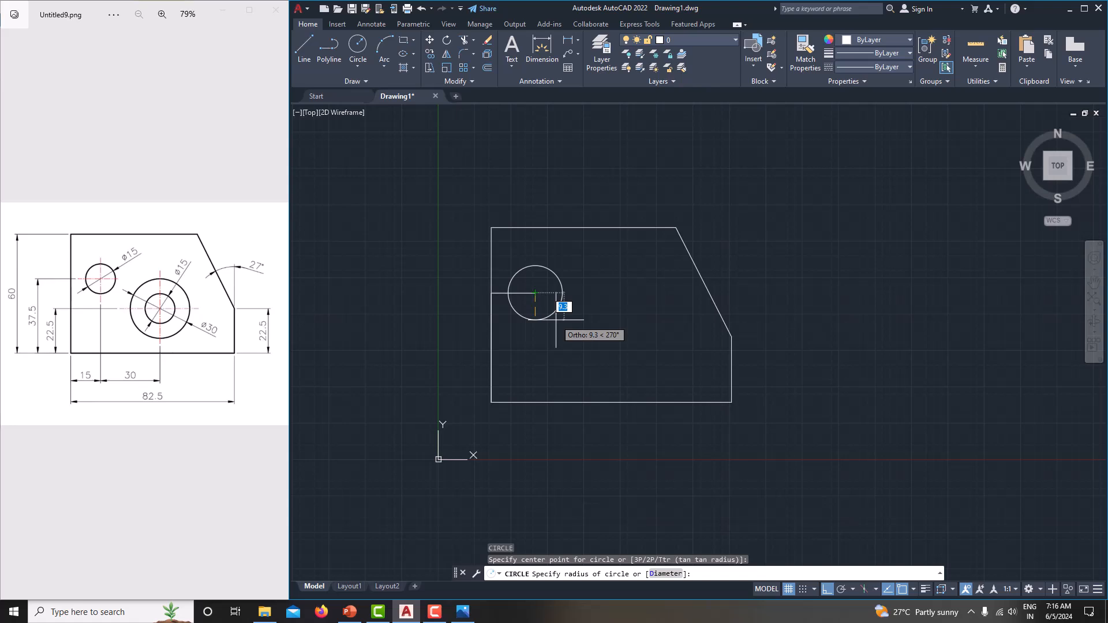
pyautogui.write('d')
pyautogui.press('Return')
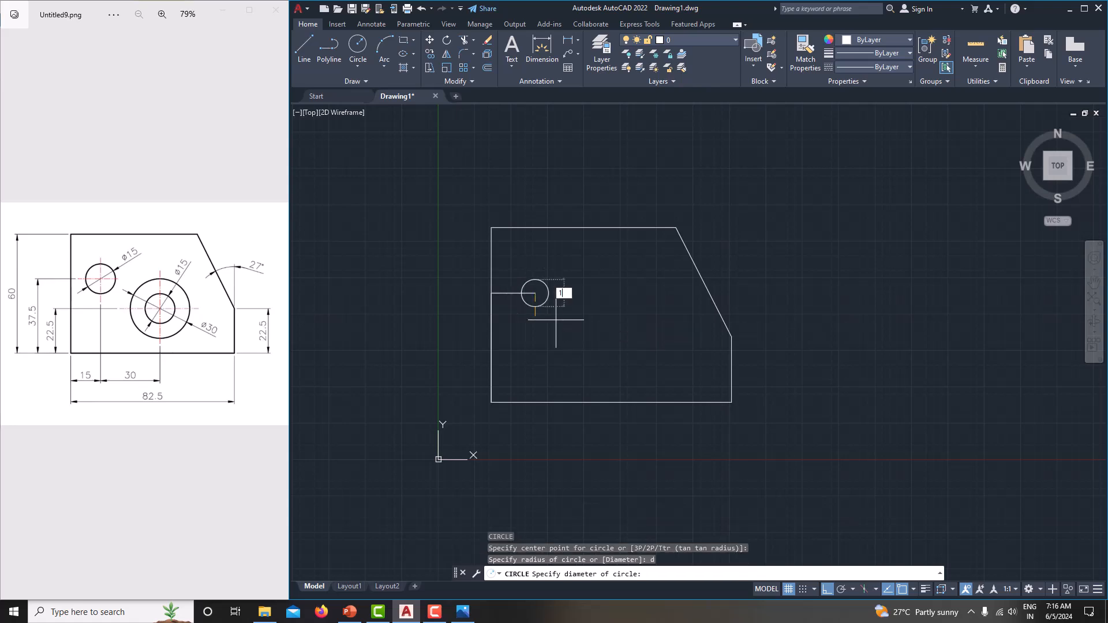
pyautogui.write('15')
pyautogui.press('Return')
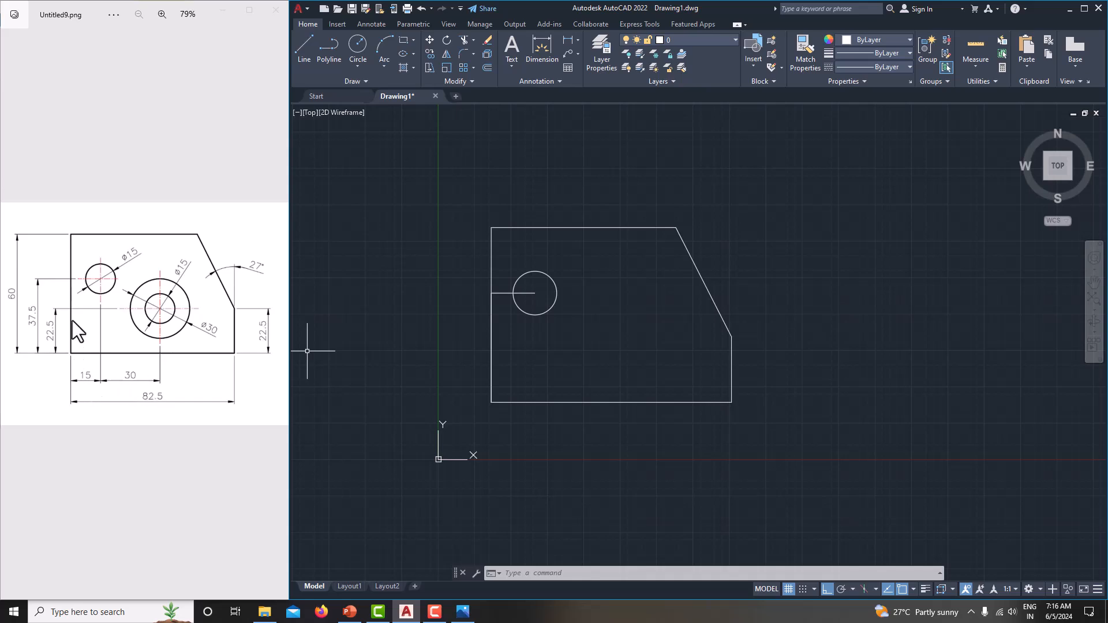
# Step: Draw construction lines from the plate's bottom-left corner, 45 mm right and 22.5 mm up, to locate the concentric circles' centre
pyautogui.write('l')
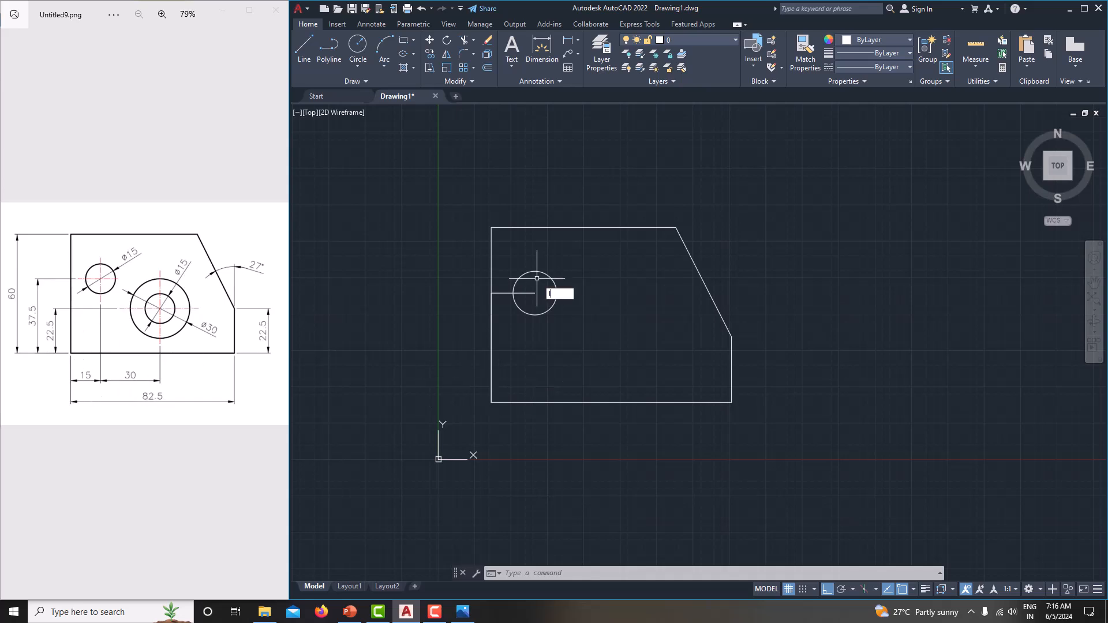
pyautogui.press('Return')
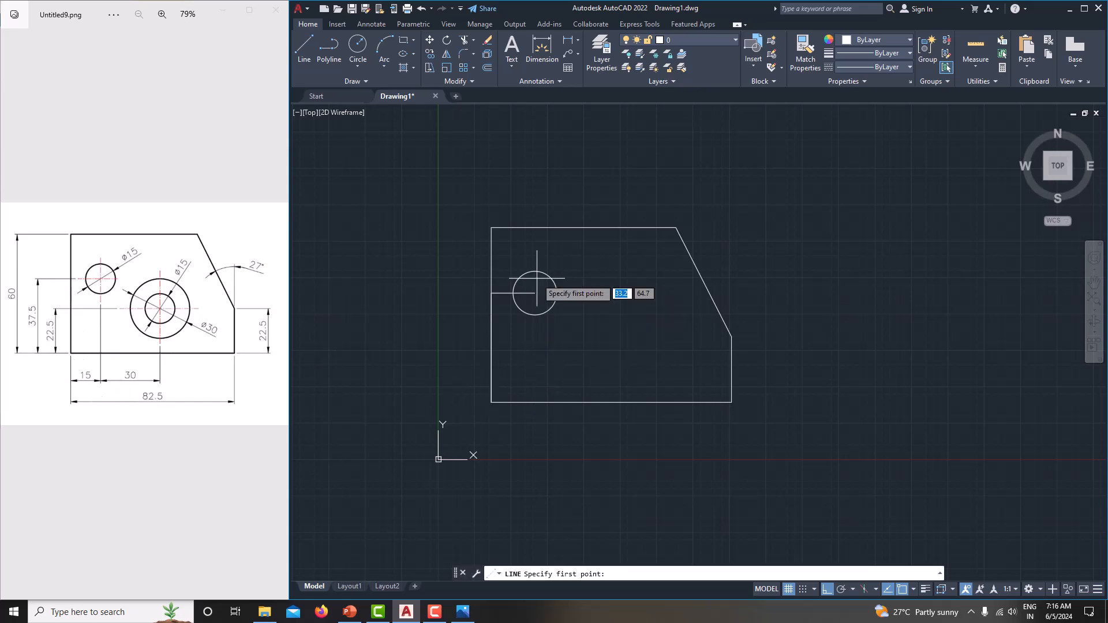
pyautogui.click(491, 402)
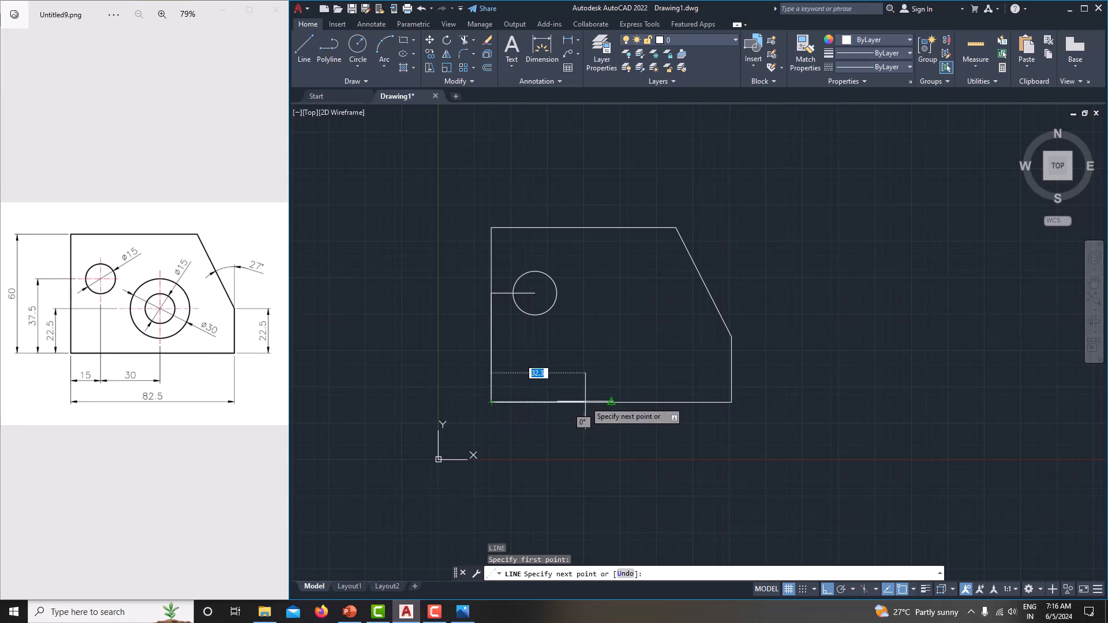
pyautogui.write('45')
pyautogui.press('Return')
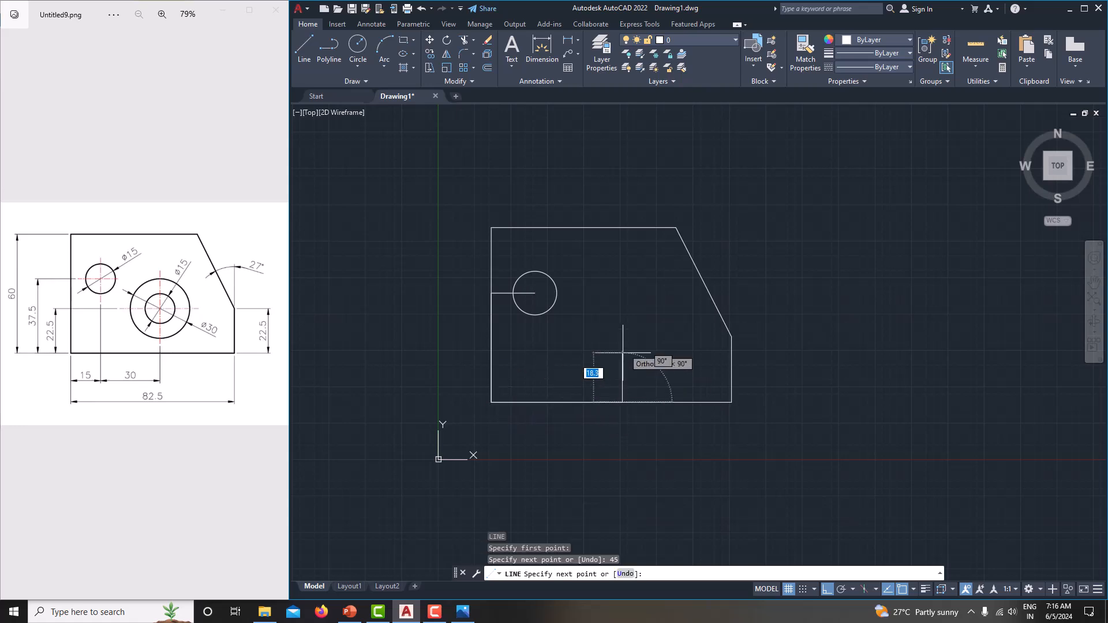
pyautogui.write('22.5')
pyautogui.press('Return')
pyautogui.rightClick(628, 334)
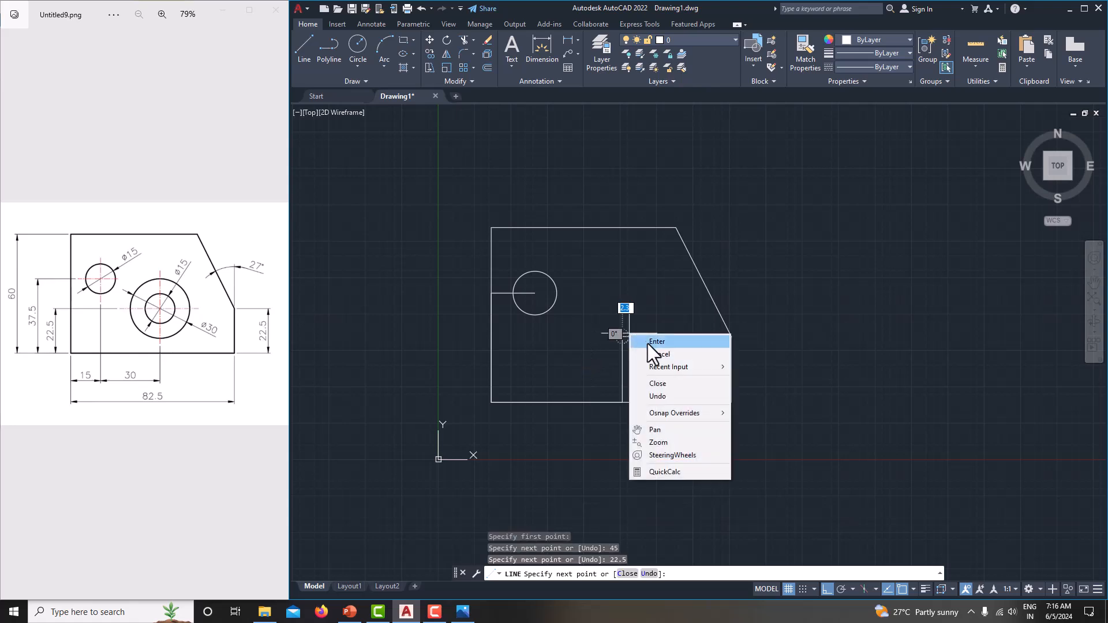
pyautogui.click(657, 353)
# Step: Draw a 15 mm diameter circle centred on the upper end of the 22.5 mm vertical construction line
pyautogui.write('c')
pyautogui.press('Return')
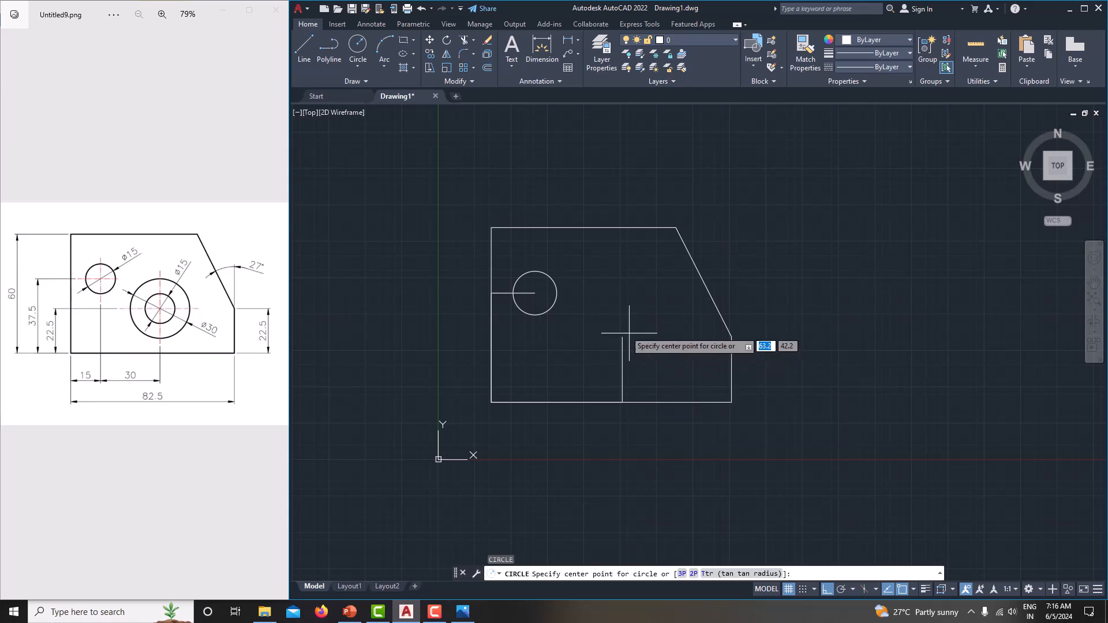
pyautogui.click(623, 337)
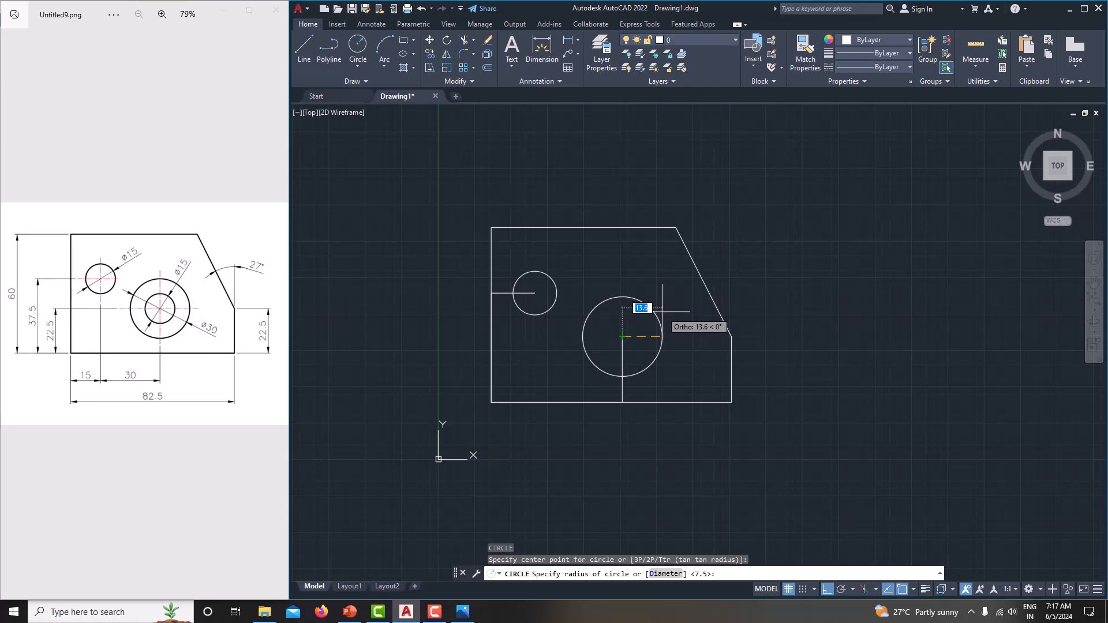
pyautogui.write('d')
pyautogui.press('Return')
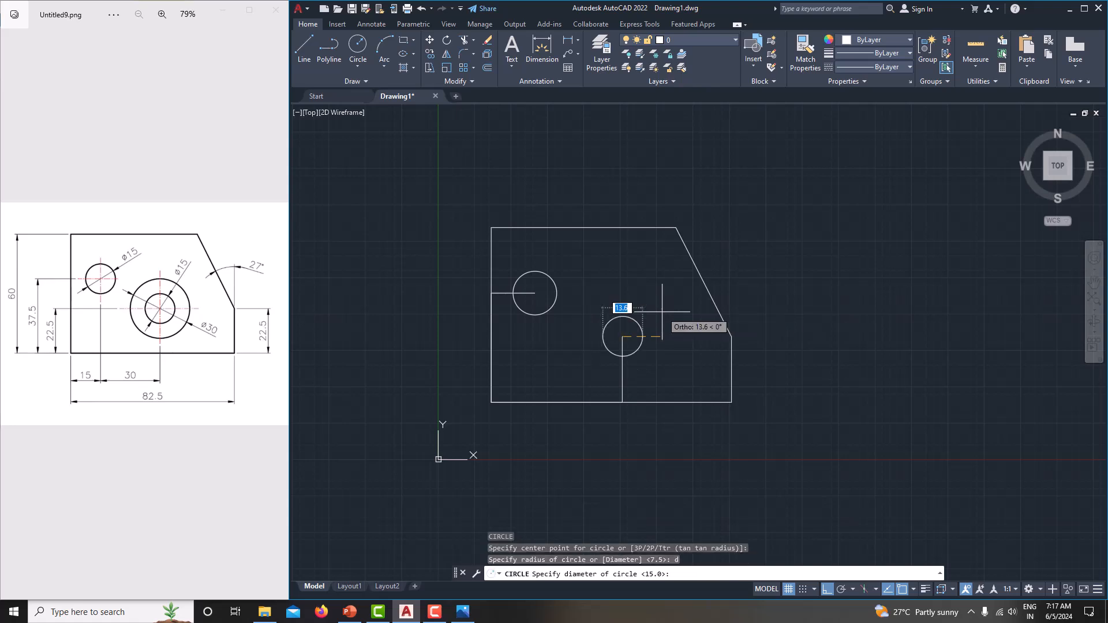
pyautogui.write('15')
pyautogui.press('Return')
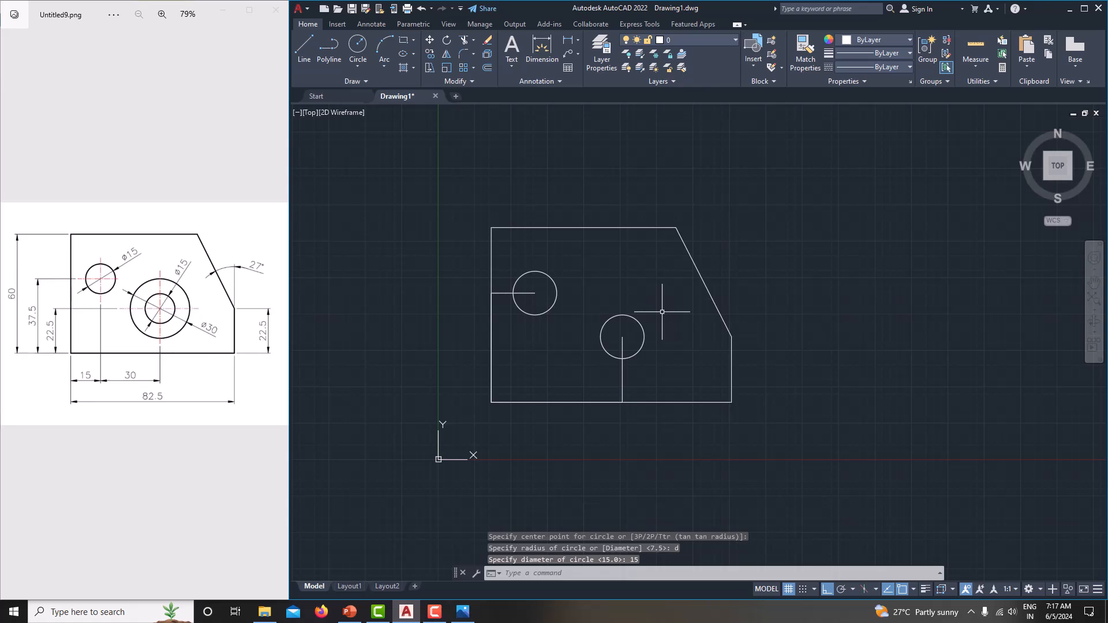
# Step: Draw a 30 mm diameter circle concentric with the lower-right 15 mm circle
pyautogui.press('Return')
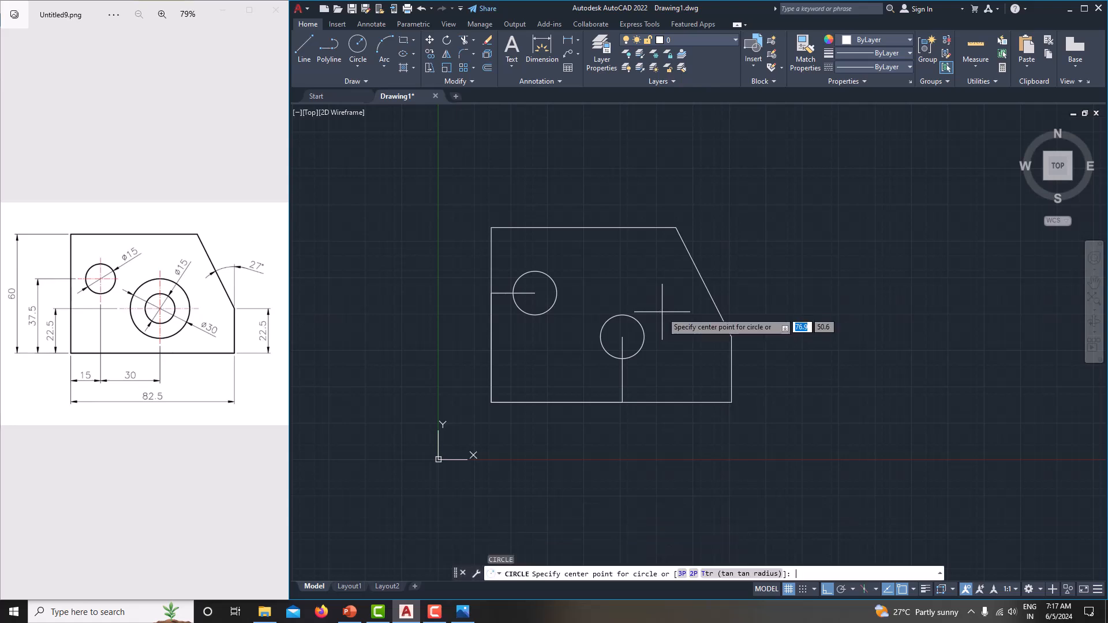
pyautogui.click(622, 336)
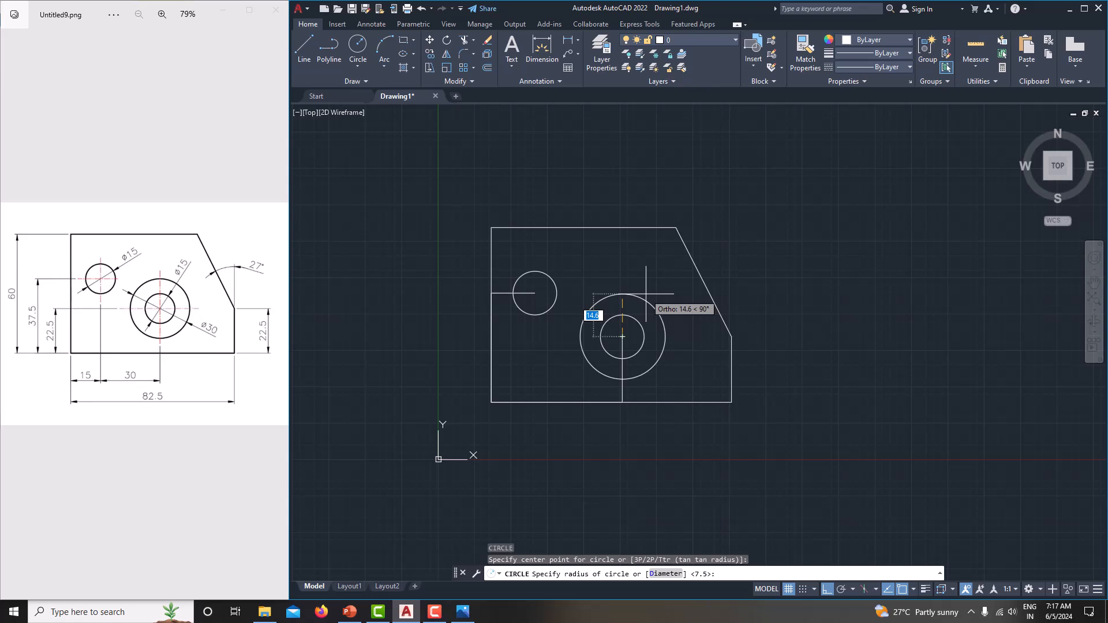
pyautogui.write('d')
pyautogui.press('Return')
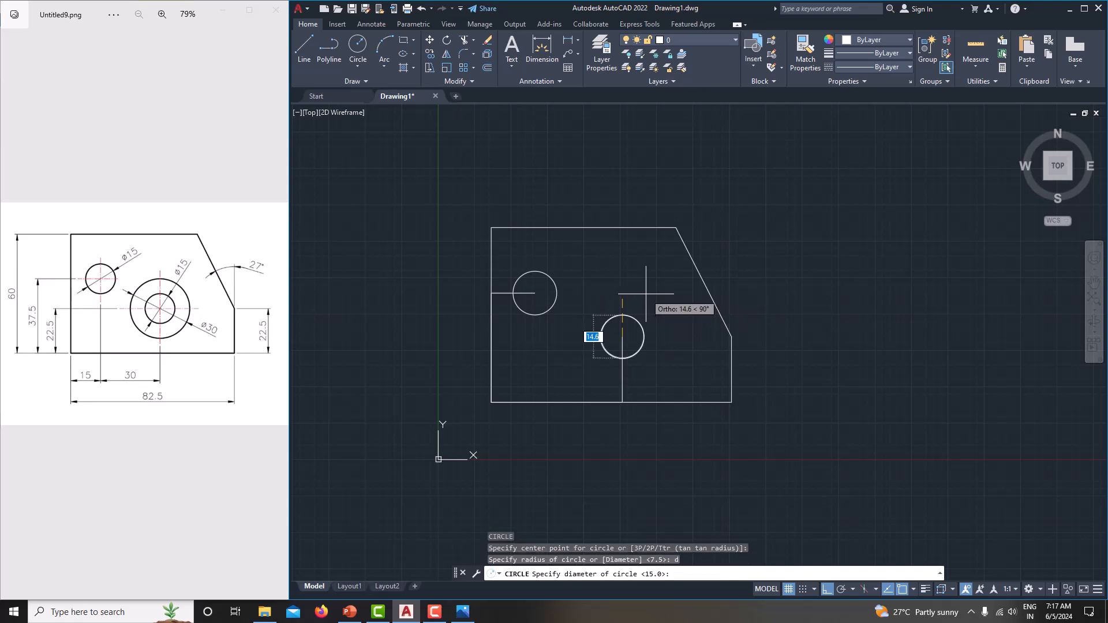
pyautogui.write('30')
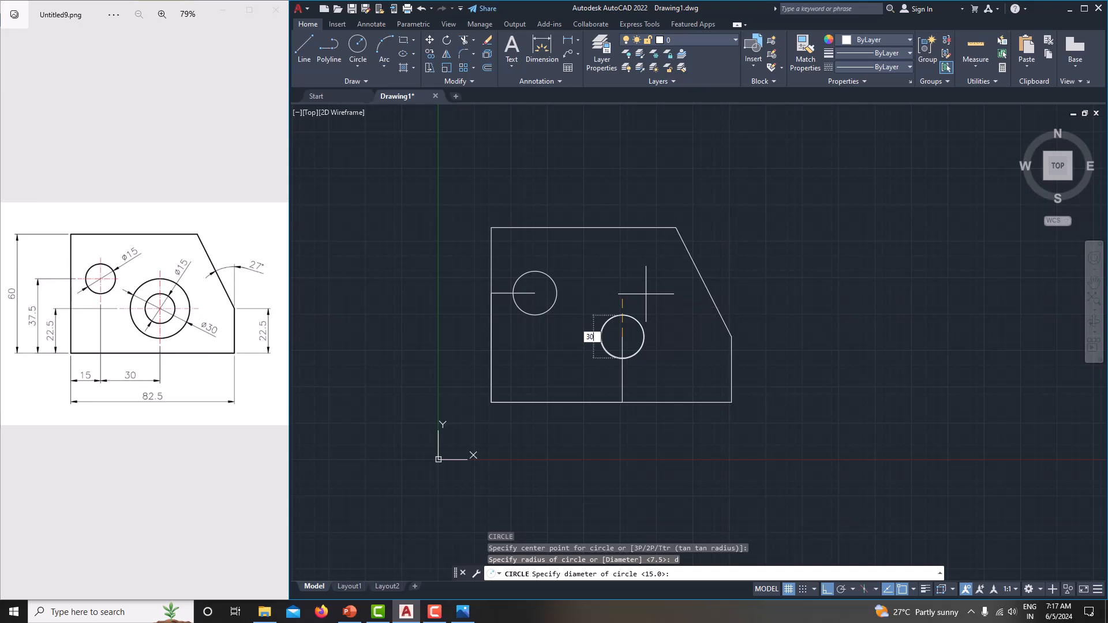
pyautogui.press('Return')
# Step: Delete the horizontal and vertical construction lines used to locate the circle centres, including those overlapping the left and bottom edges
pyautogui.moveTo(653, 317); pyautogui.dragTo(680, 301, button='middle')
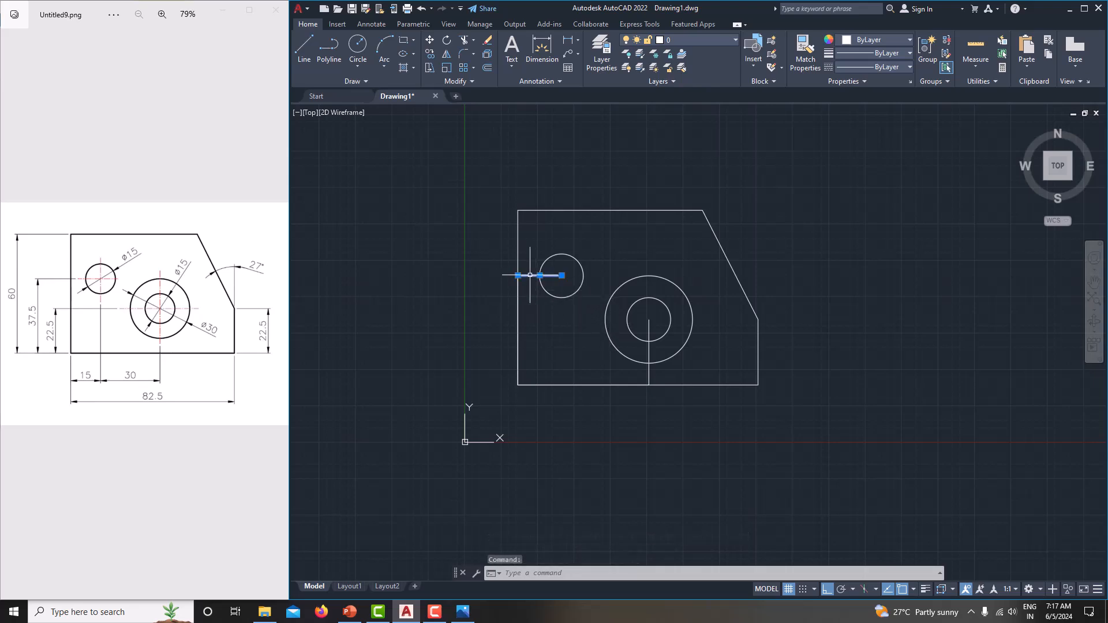
pyautogui.press('Delete')
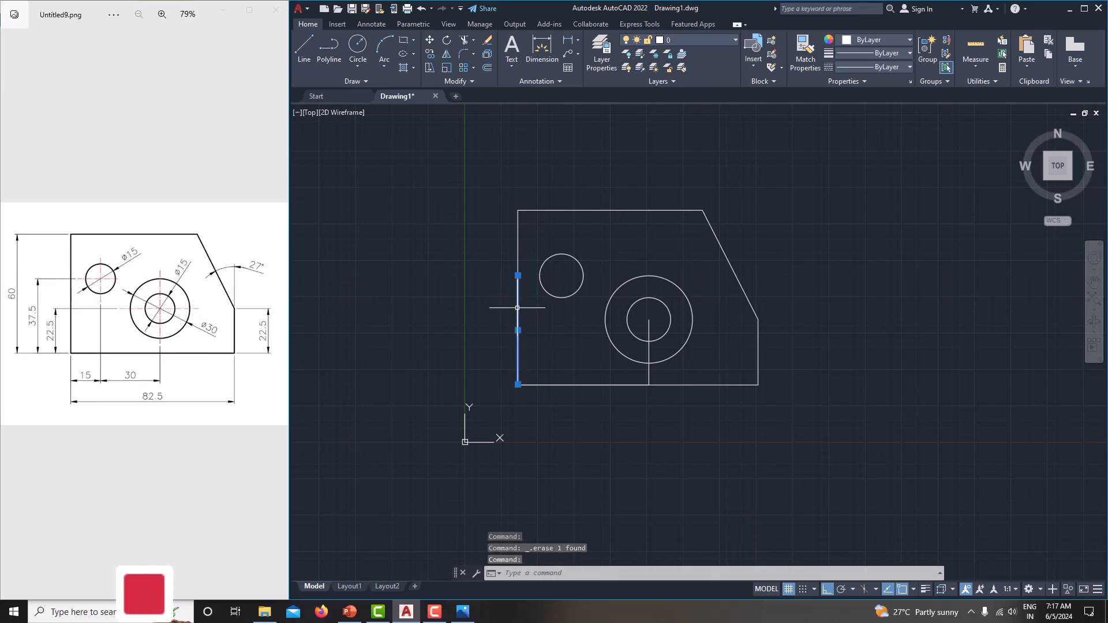
pyautogui.click(649, 346)
pyautogui.press('Delete')
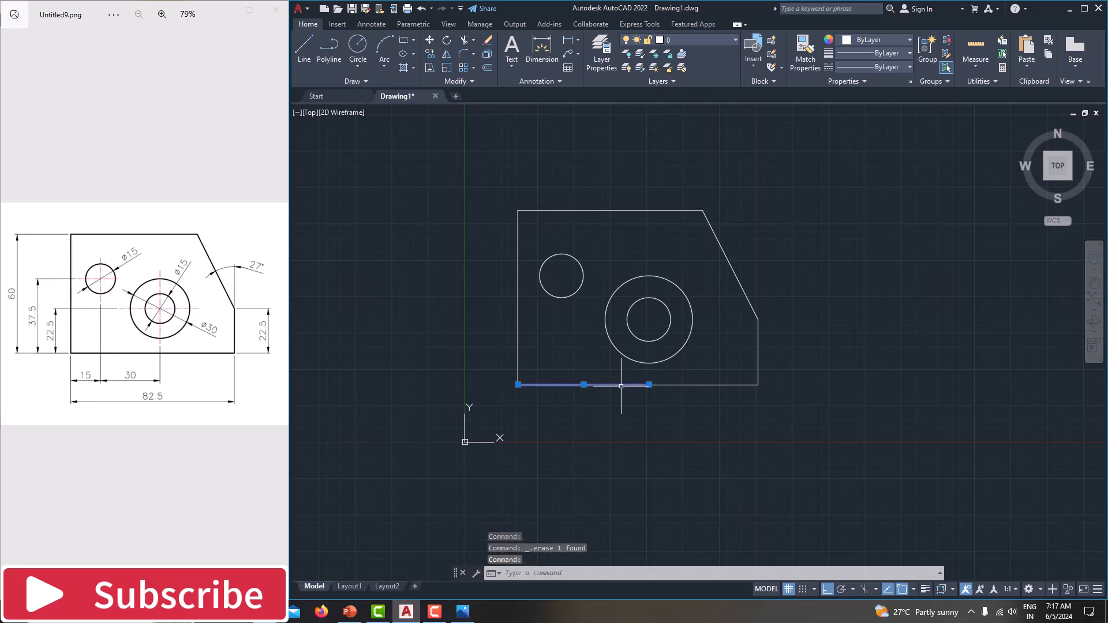
pyautogui.moveTo(622, 372); pyautogui.dragTo(600, 379, button='middle')
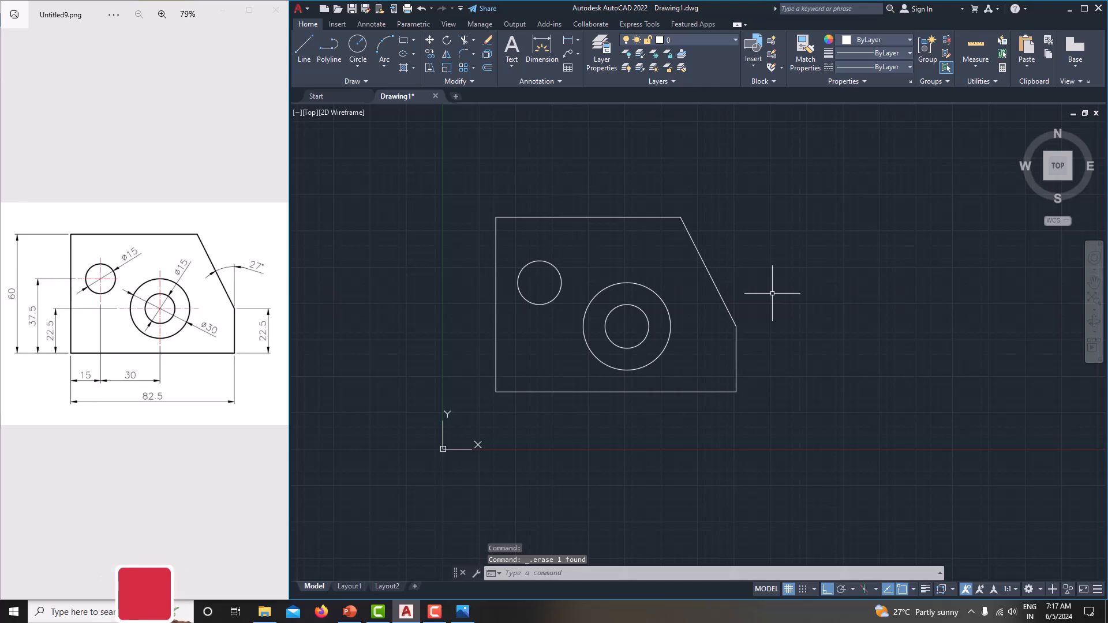
# Step: Set the lineweight of the whole outline and all circles to 0.35 mm and turn on lineweight display
pyautogui.click(448, 172)
pyautogui.click(834, 434)
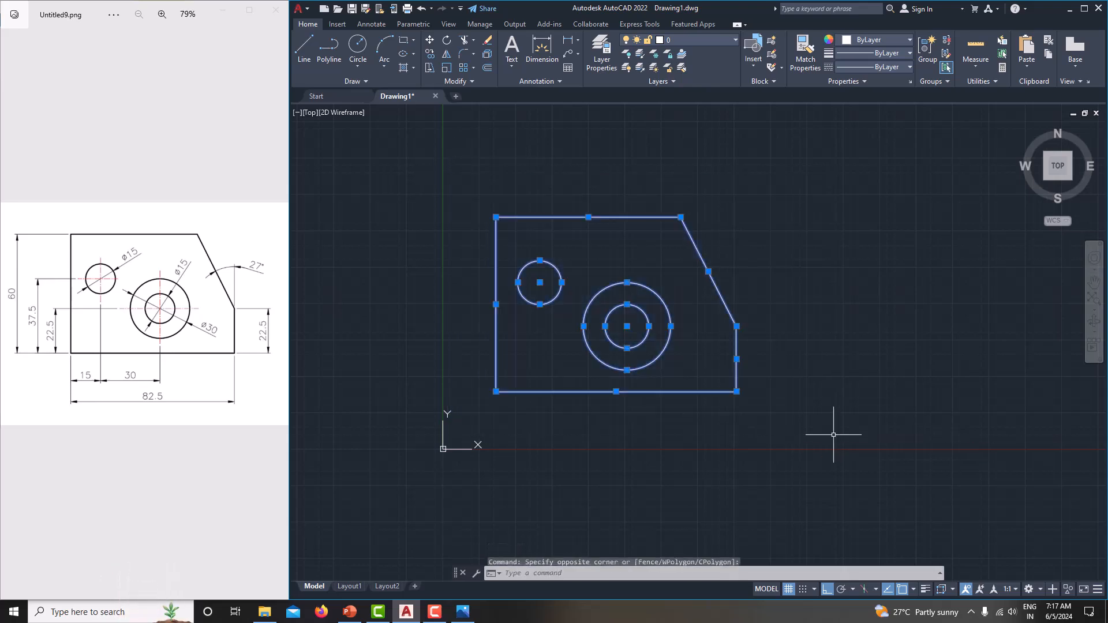
pyautogui.click(888, 52)
pyautogui.click(887, 240)
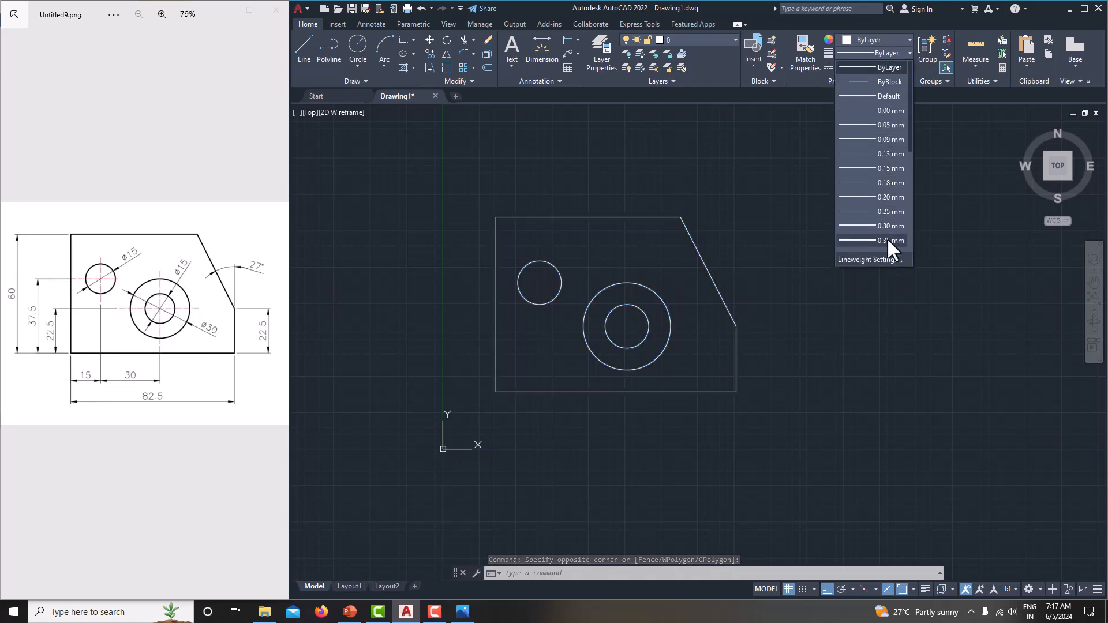
pyautogui.click(887, 240)
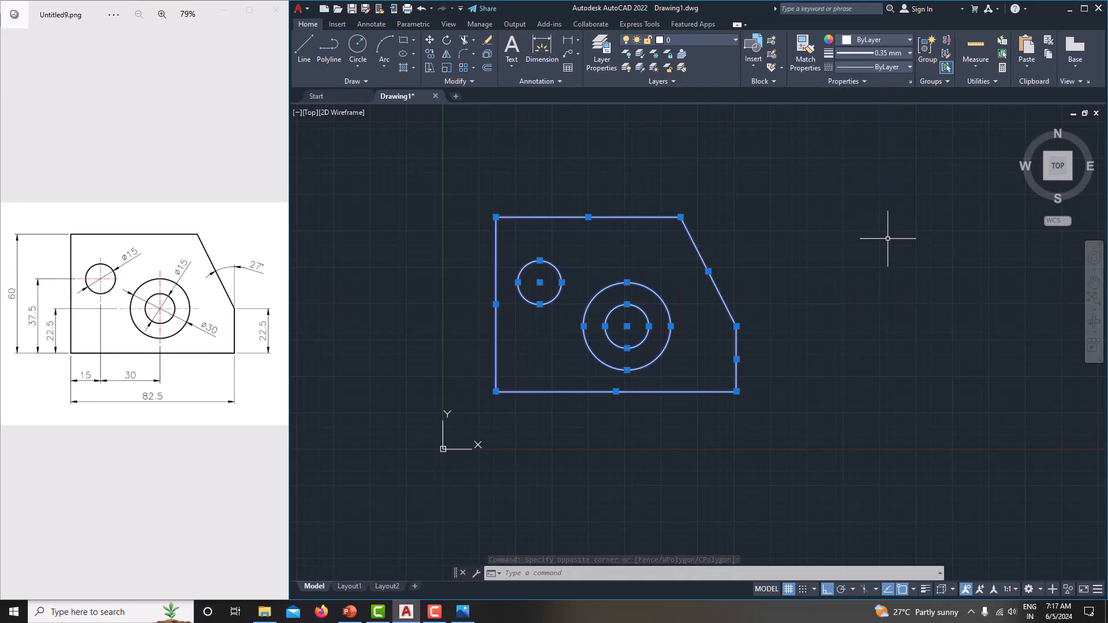
pyautogui.click(925, 591)
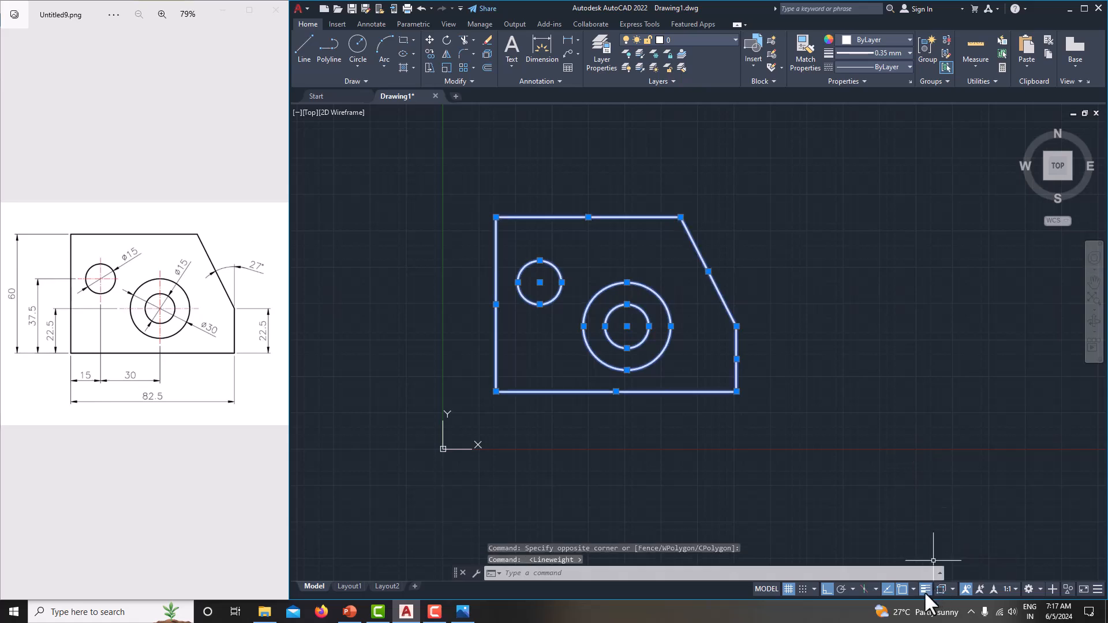
pyautogui.moveTo(836, 397); pyautogui.dragTo(827, 394, button='middle')
pyautogui.press('Escape')
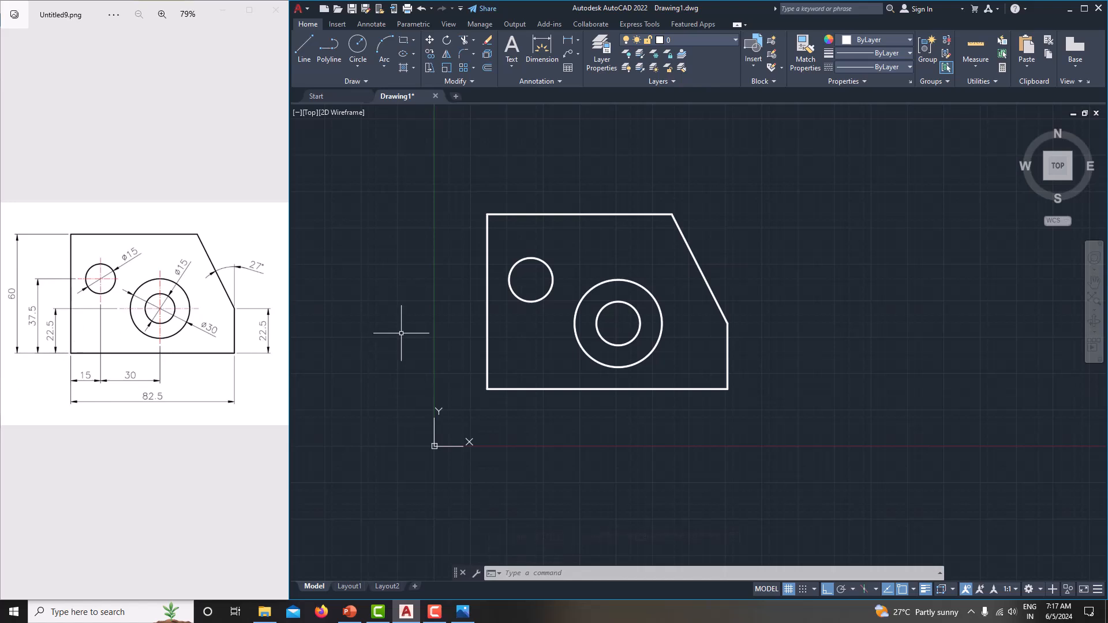
# Step: Add centre marks to the 30 mm circle and the small upper-left hole
pyautogui.press('Return')
pyautogui.click(648, 287)
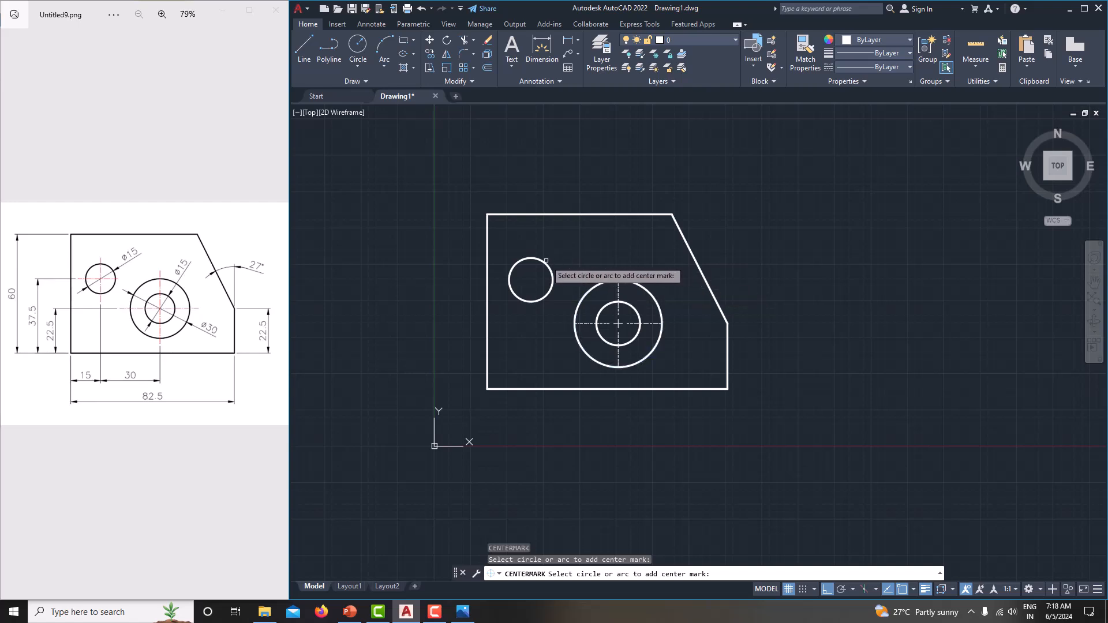
pyautogui.click(546, 261)
pyautogui.moveTo(635, 311); pyautogui.dragTo(666, 306, button='middle')
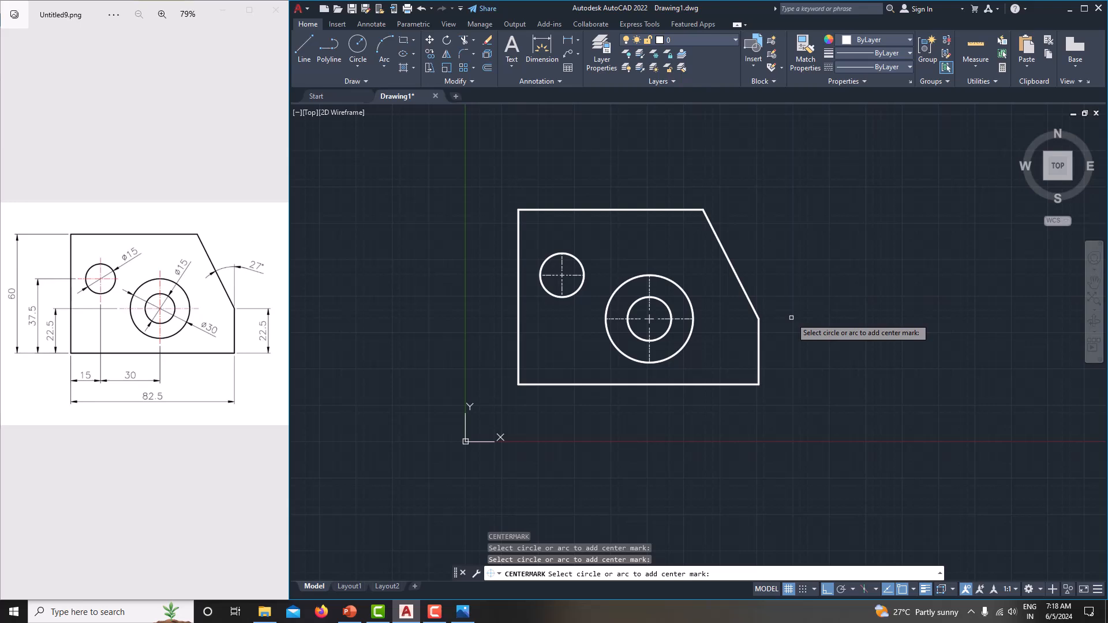
pyautogui.press('Escape')
# Step: Add a vertical linear dimension for the plate's left edge, placed outside the outline, and zoom in to check its text
pyautogui.moveTo(792, 318); pyautogui.dragTo(823, 322, button='middle')
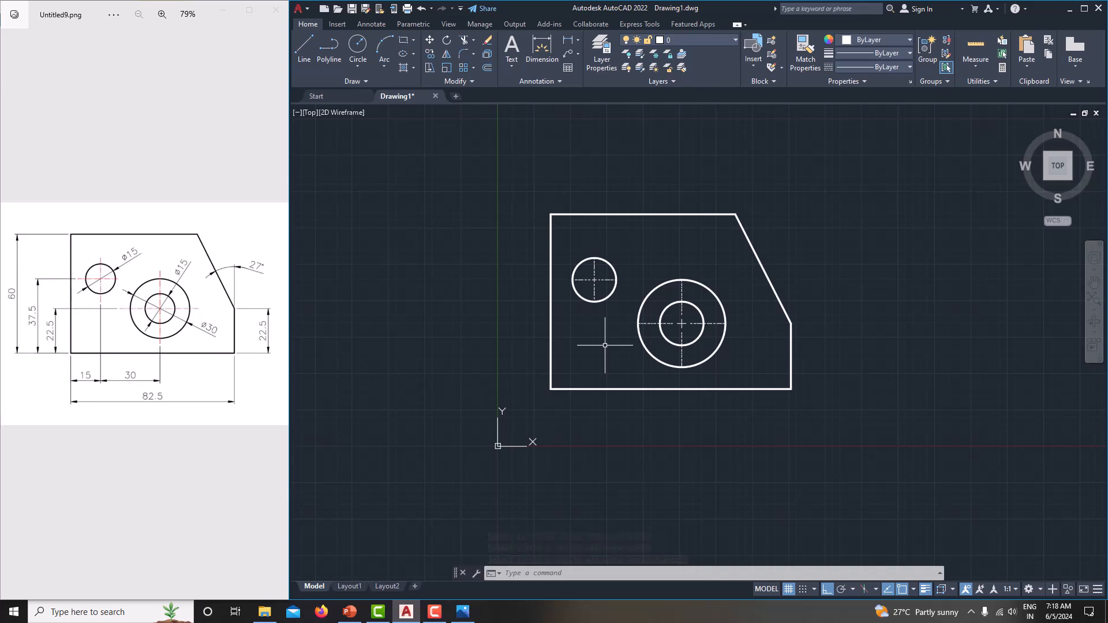
pyautogui.click(578, 39)
pyautogui.click(581, 57)
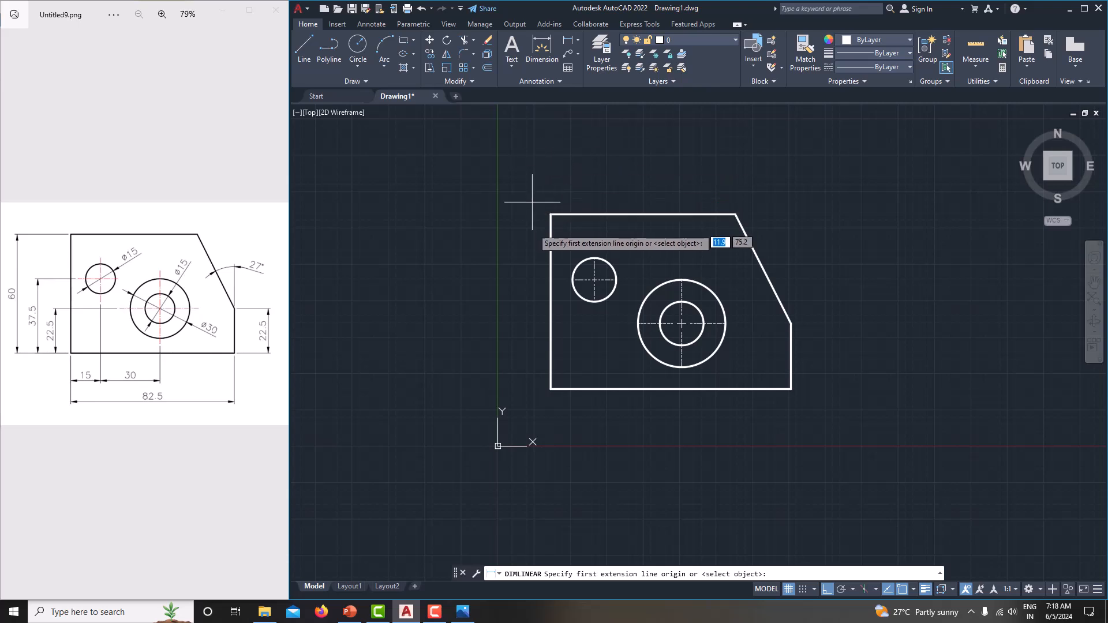
pyautogui.click(551, 215)
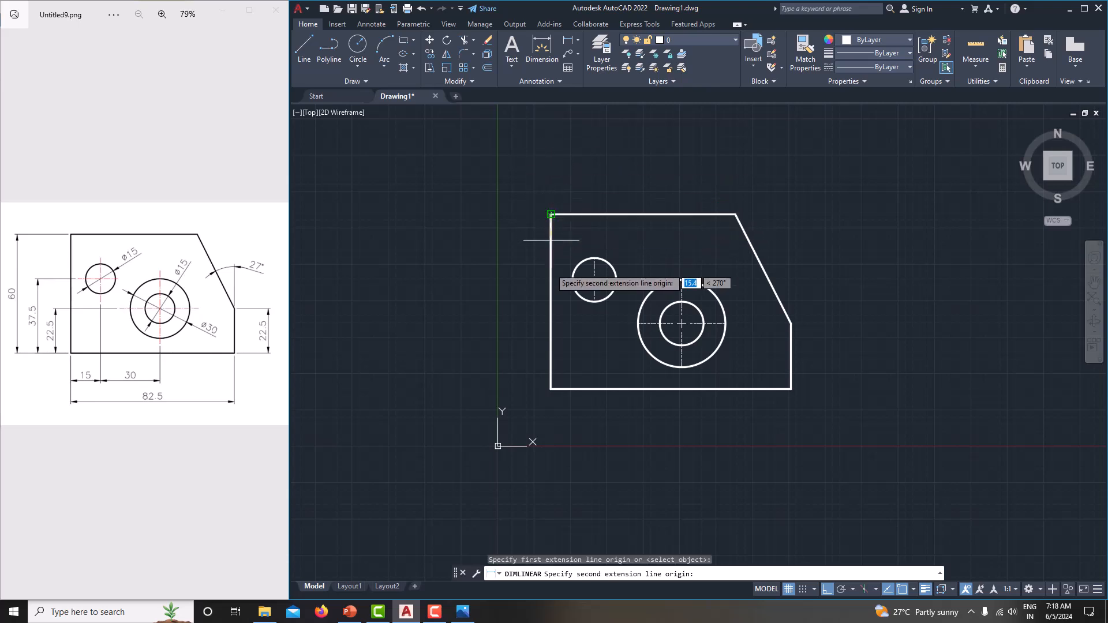
pyautogui.click(551, 389)
pyautogui.click(508, 306)
pyautogui.scroll(6, 519, 304)
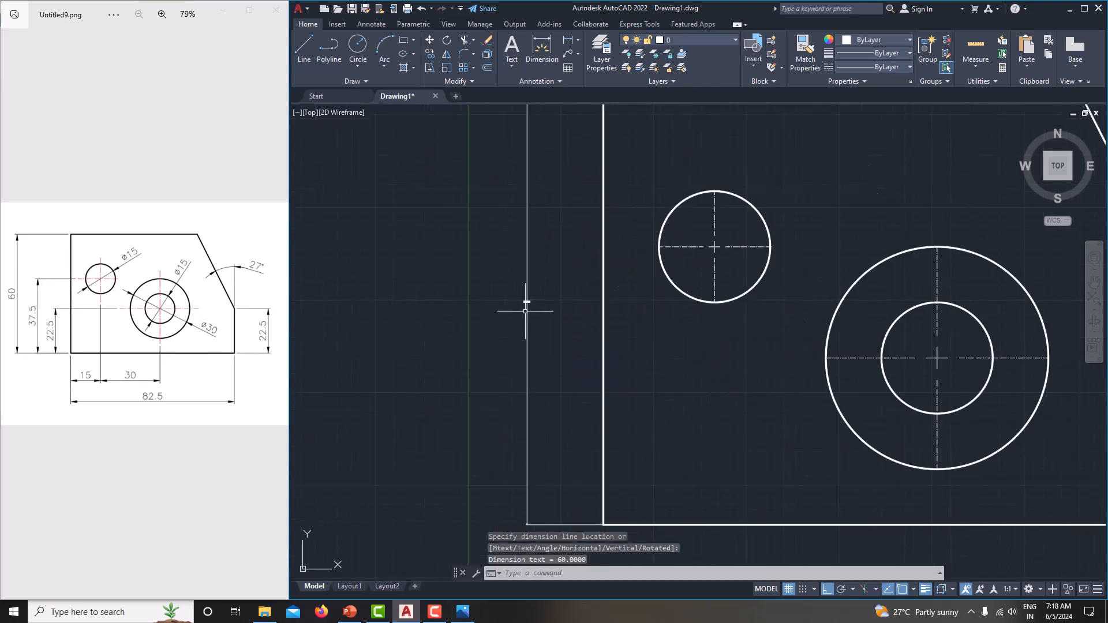
pyautogui.scroll(-4, 500, 271)
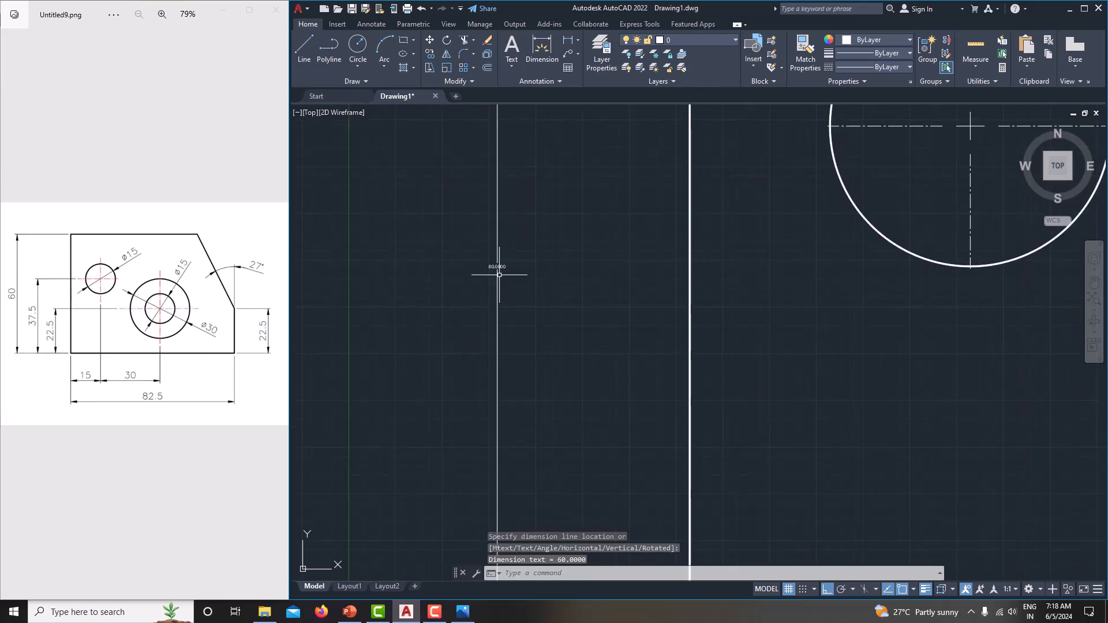
# Step: Modify the Standard dimension style, setting its arrow size to 4
pyautogui.moveTo(503, 280); pyautogui.dragTo(512, 285, button='middle')
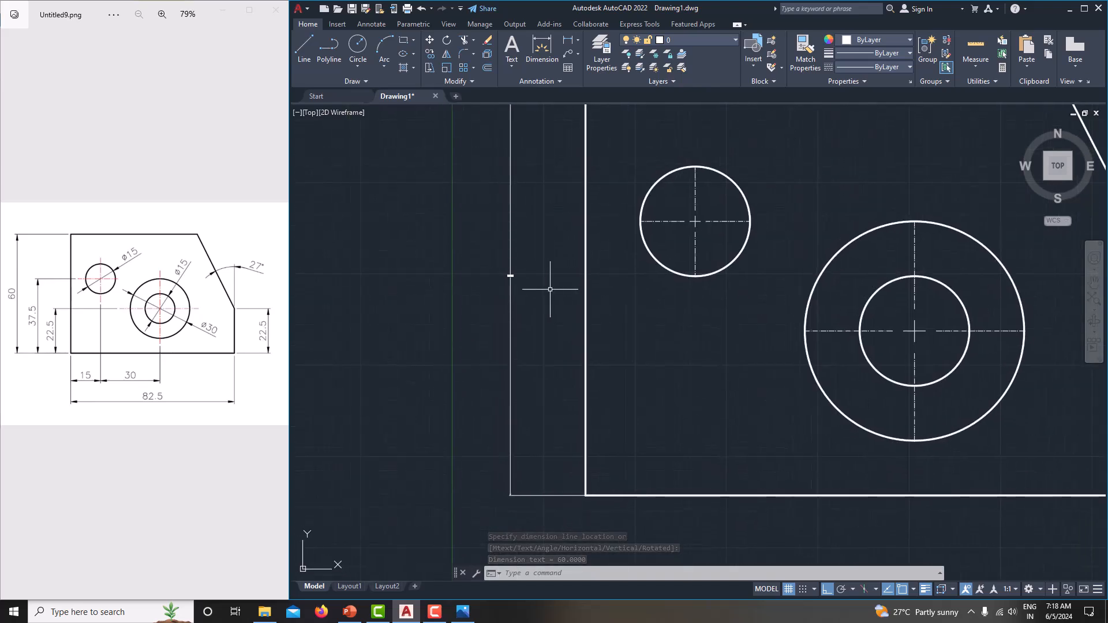
pyautogui.scroll(-4, 535, 314)
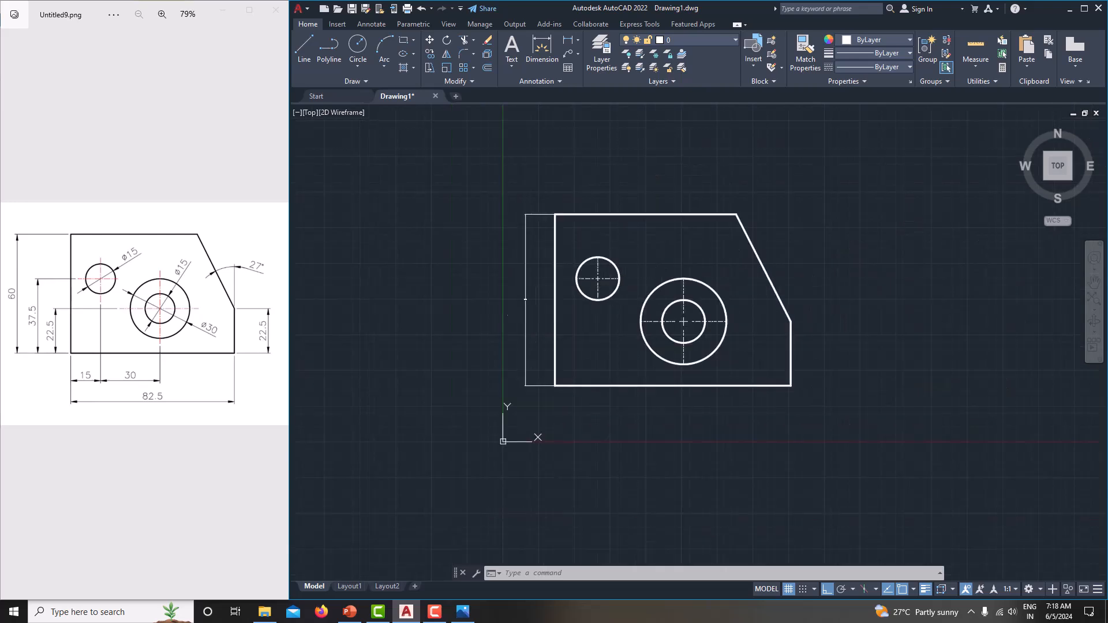
pyautogui.moveTo(520, 314); pyautogui.dragTo(503, 321, button='middle')
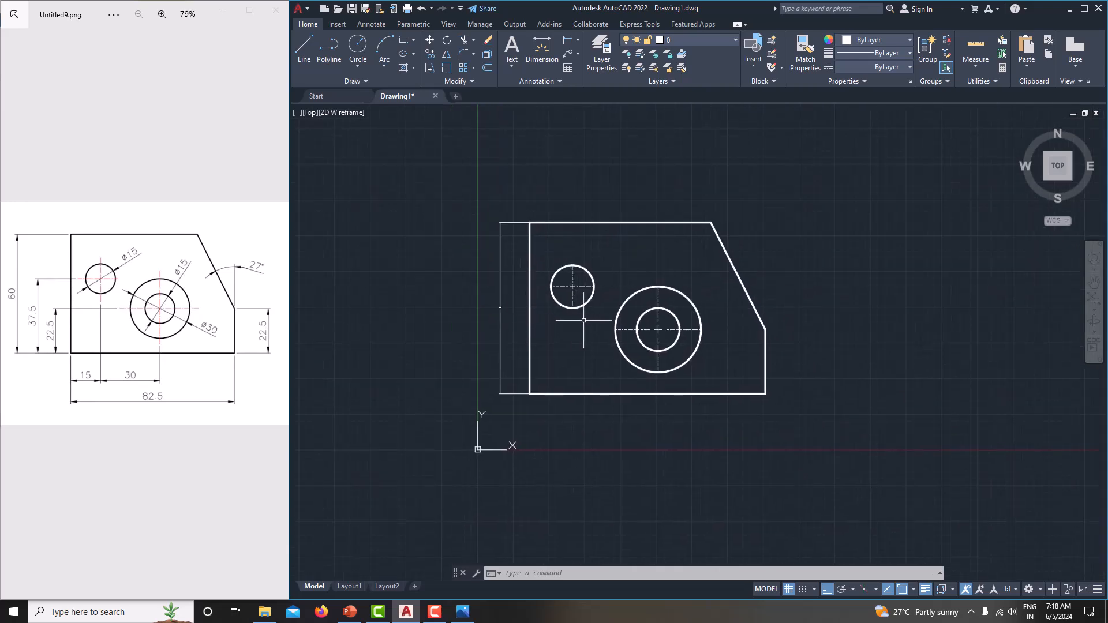
pyautogui.write('sty')
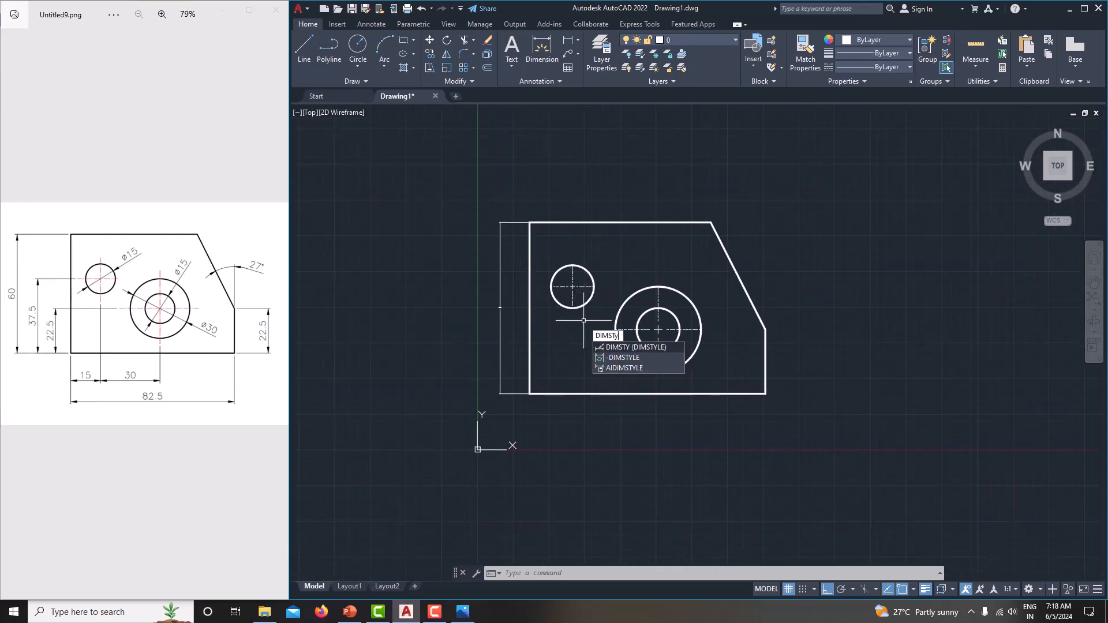
pyautogui.press('Return')
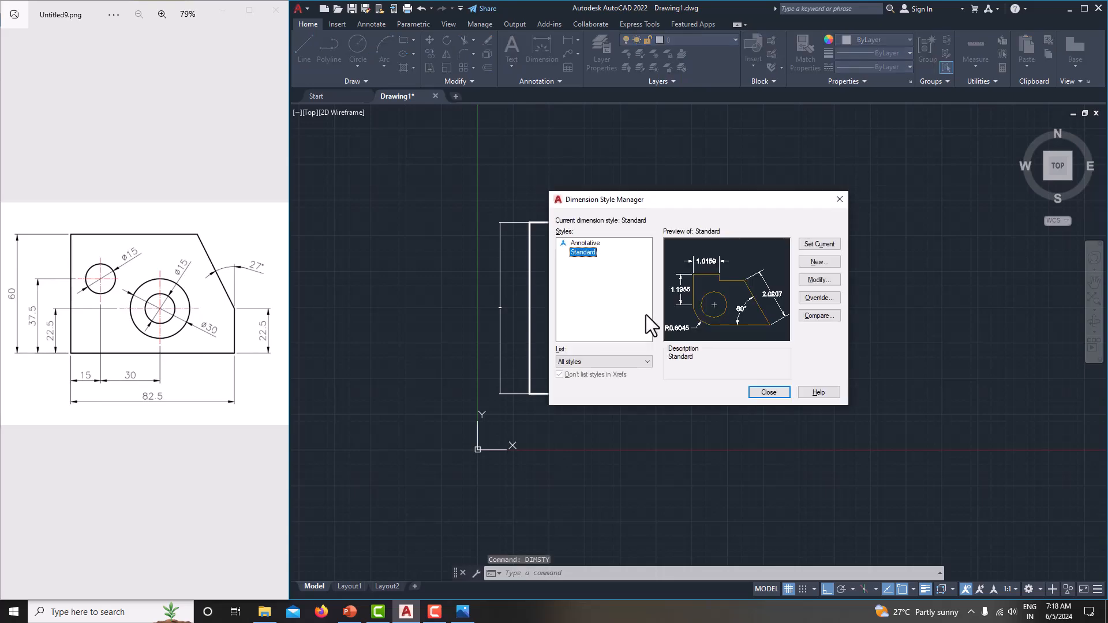
pyautogui.click(820, 283)
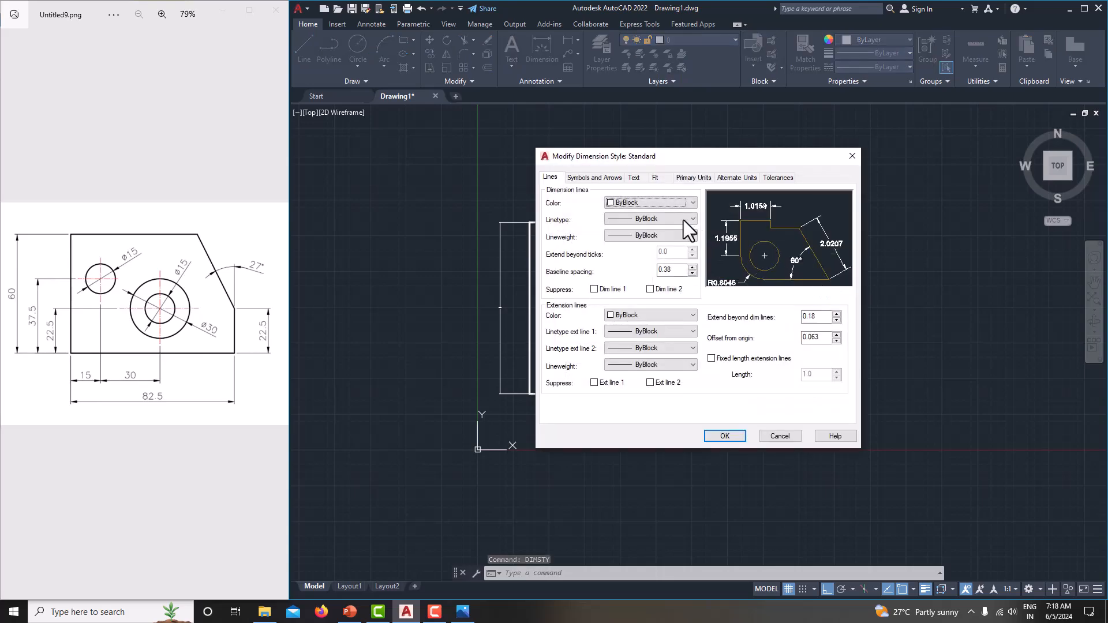
pyautogui.click(597, 176)
pyautogui.doubleClick(559, 293)
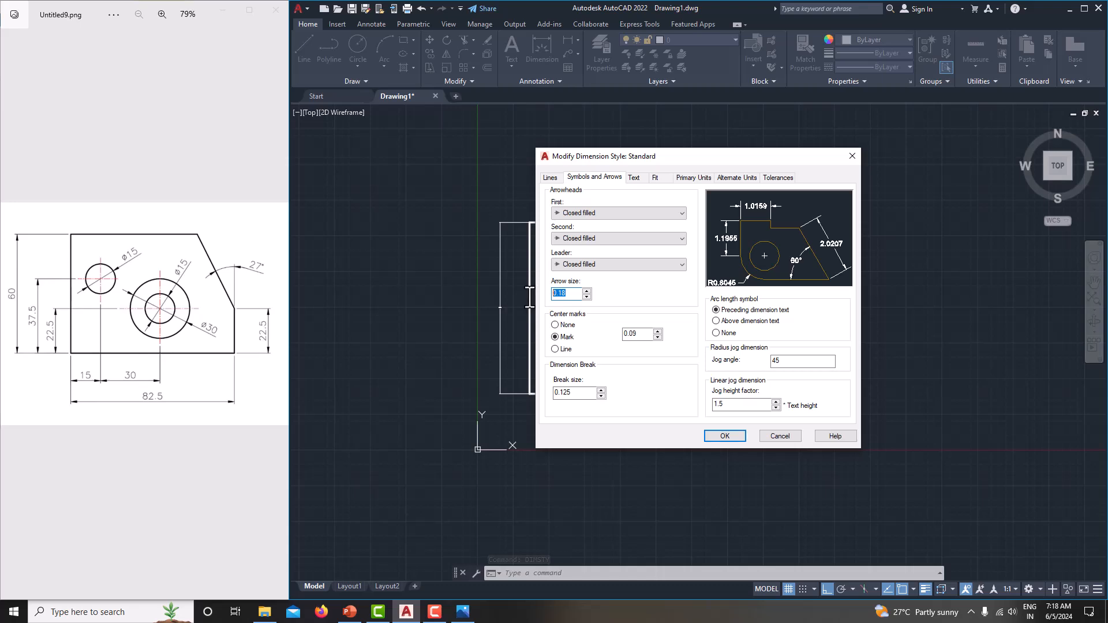
# Step: Set the Standard dimension style's text height to 4 and linear precision to 0.0, and apply the style changes
pyautogui.click(633, 177)
pyautogui.doubleClick(671, 261)
pyautogui.write('4')
pyautogui.click(695, 178)
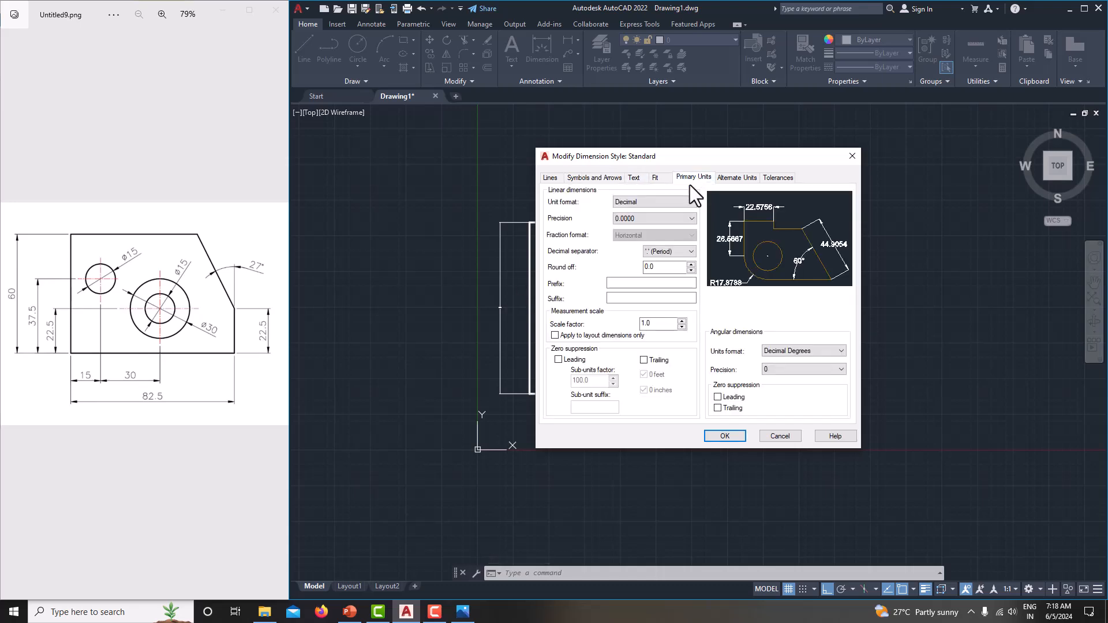
pyautogui.click(645, 218)
pyautogui.click(639, 237)
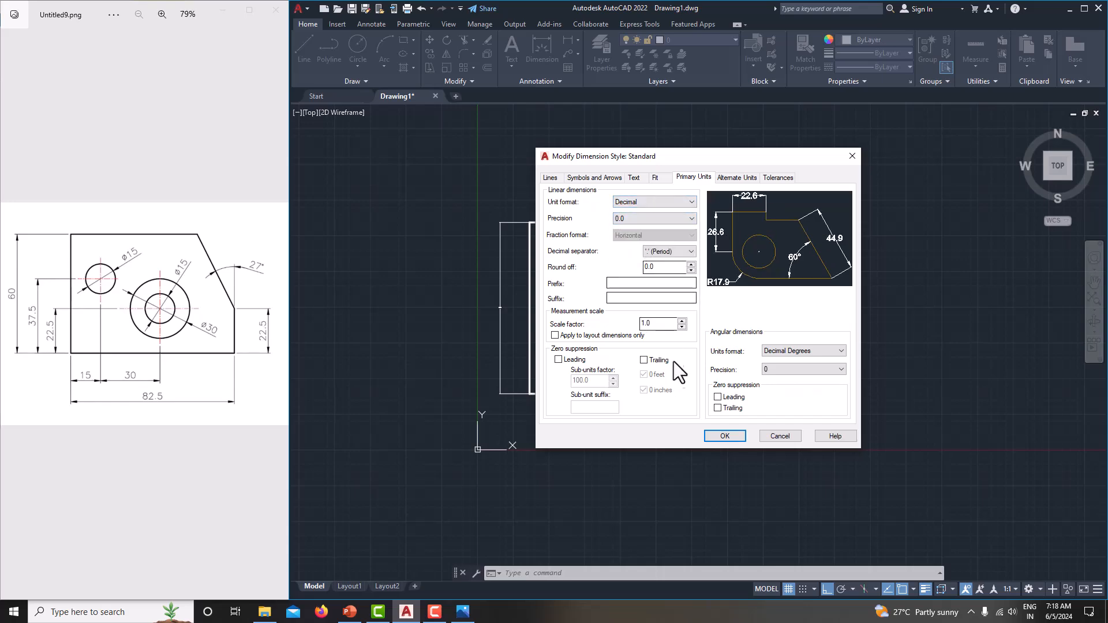
pyautogui.click(721, 435)
pyautogui.click(769, 391)
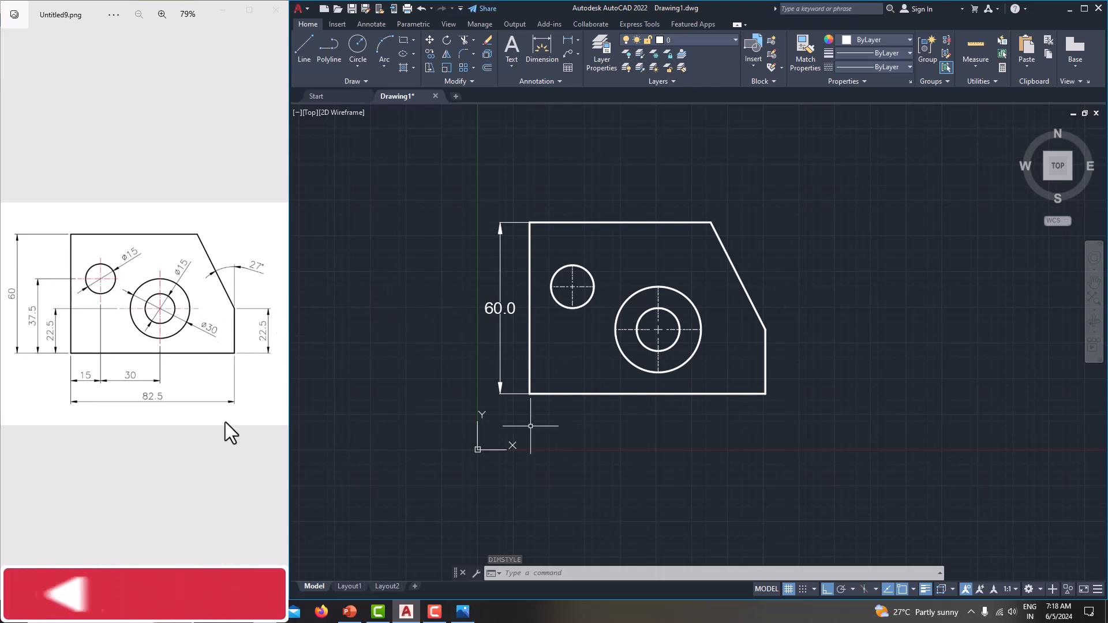
# Step: Add a vertical linear dimension from the small upper-left hole's centre level to the plate's bottom edge, placed beside the left edge
pyautogui.click(570, 40)
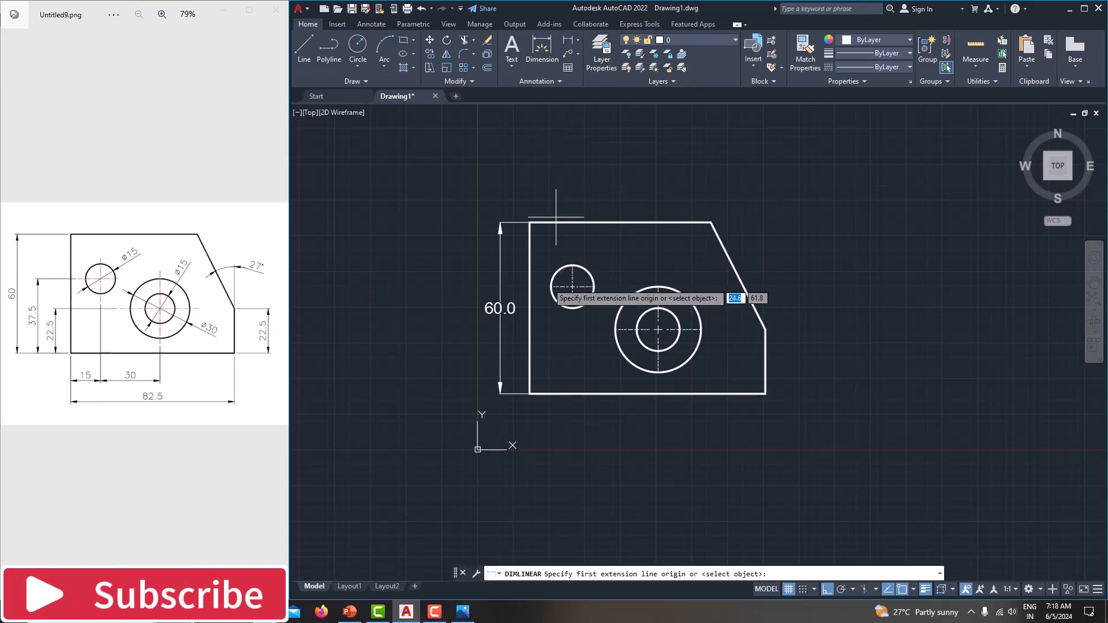
pyautogui.click(551, 286)
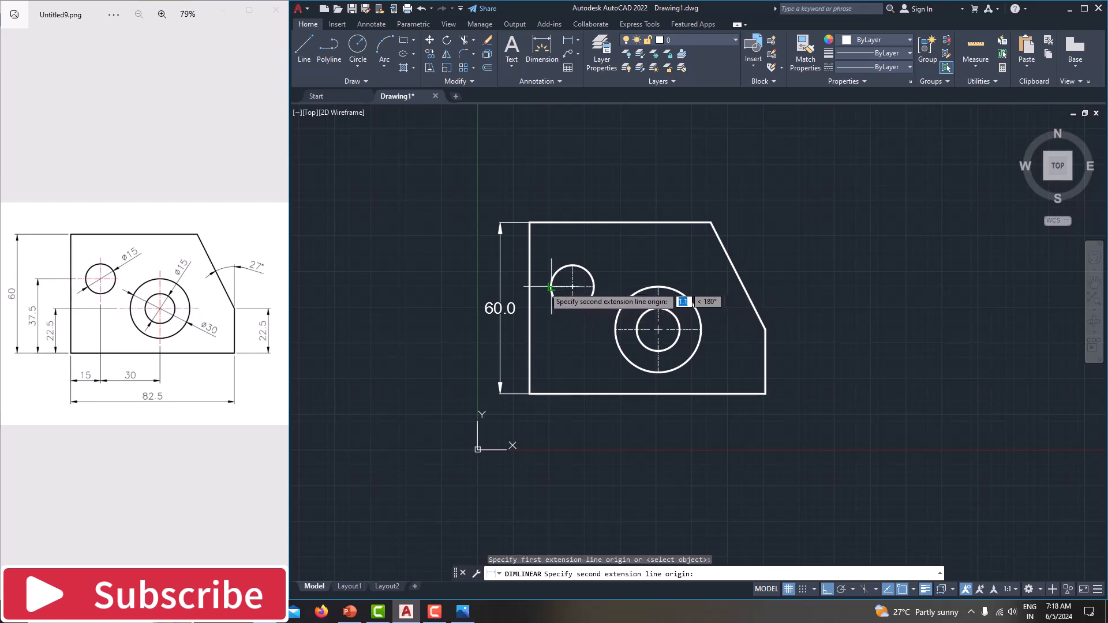
pyautogui.click(538, 394)
pyautogui.click(511, 383)
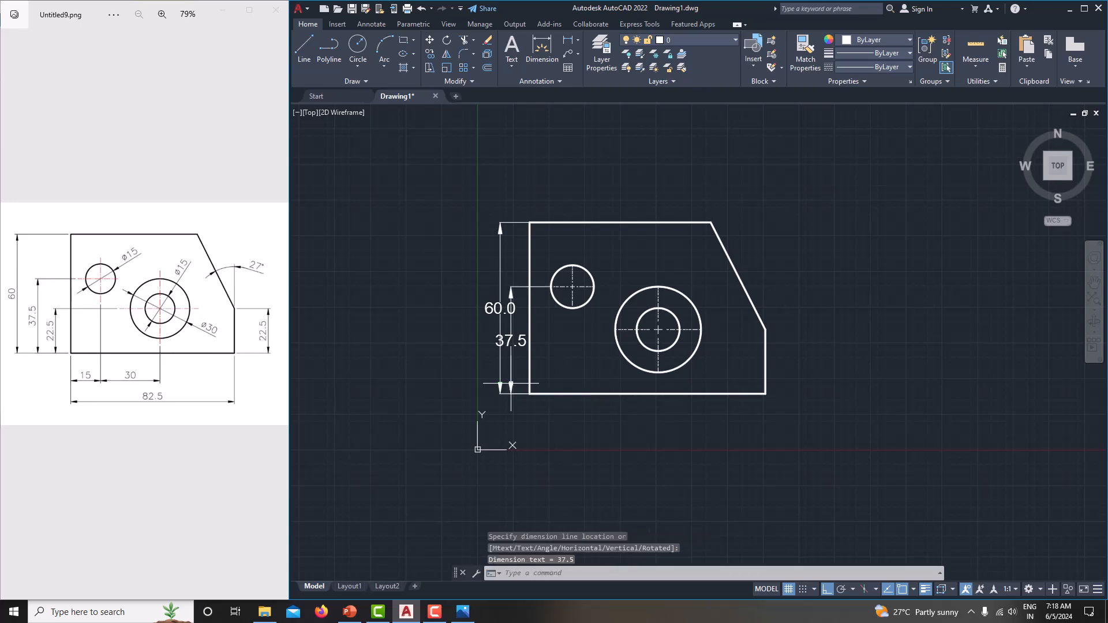
# Step: Move the overall-height dimension and the small hole's height dimension farther out from the plate's left edge, keeping them apart
pyautogui.click(500, 308)
pyautogui.click(500, 309)
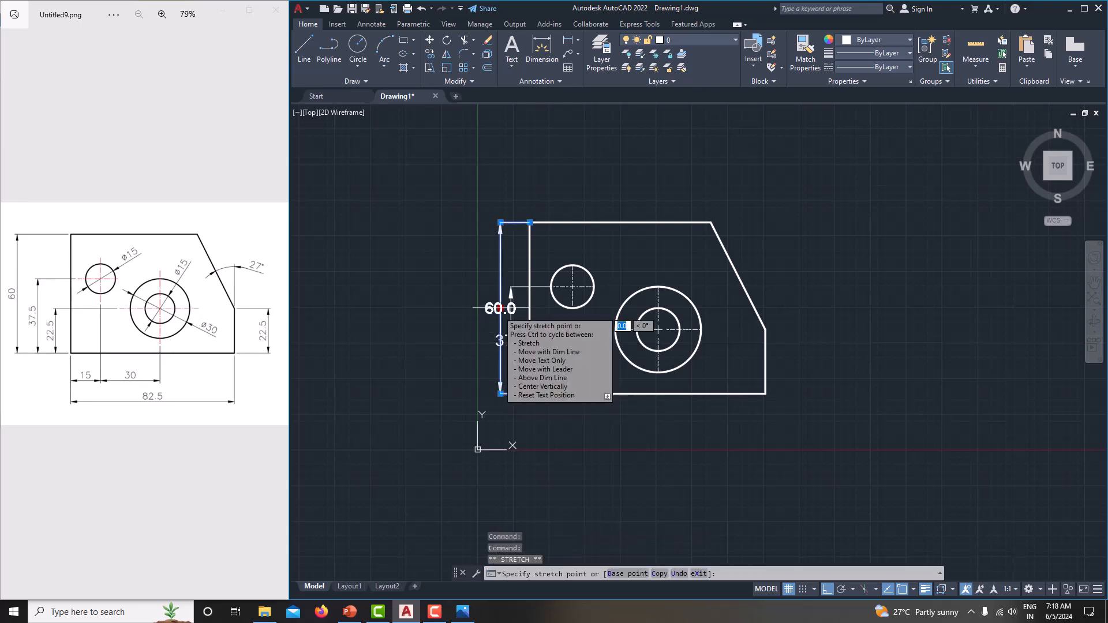
pyautogui.click(474, 308)
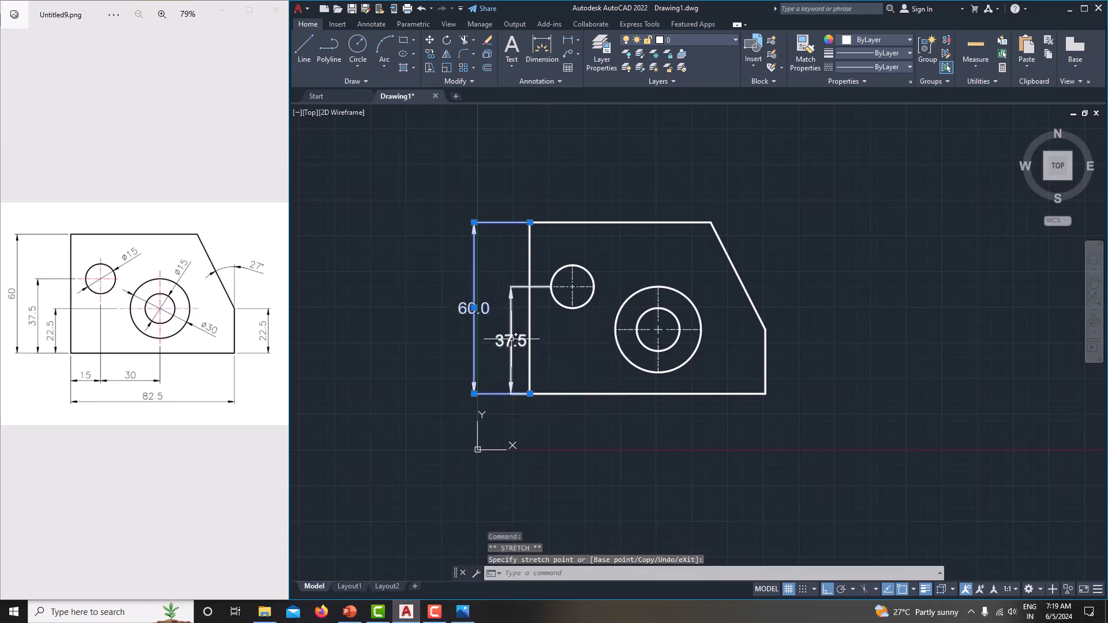
pyautogui.click(511, 340)
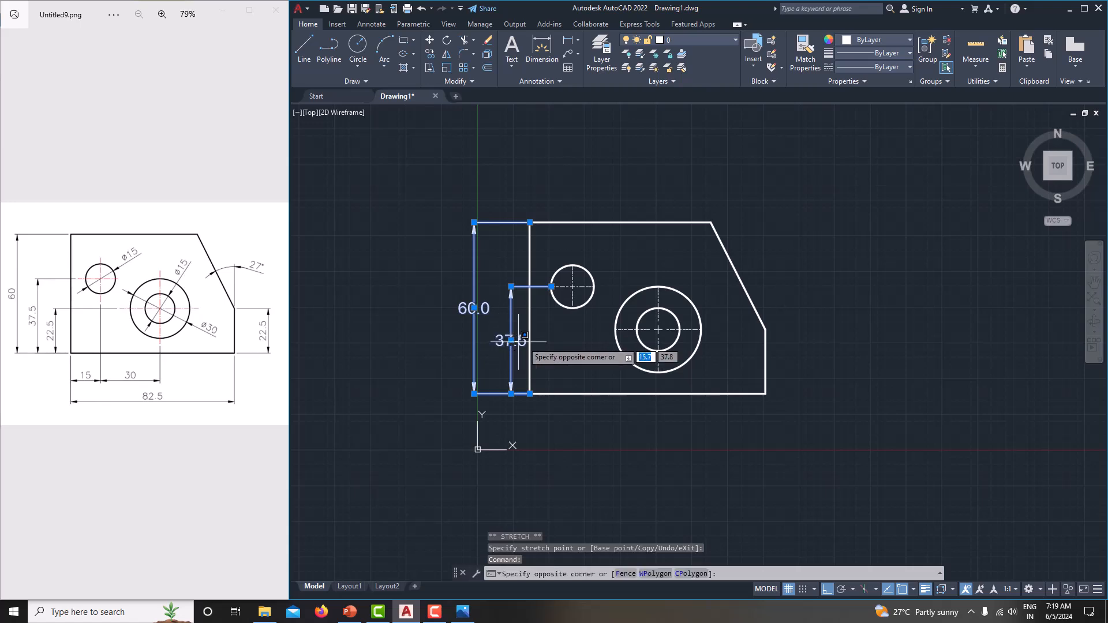
pyautogui.click(511, 341)
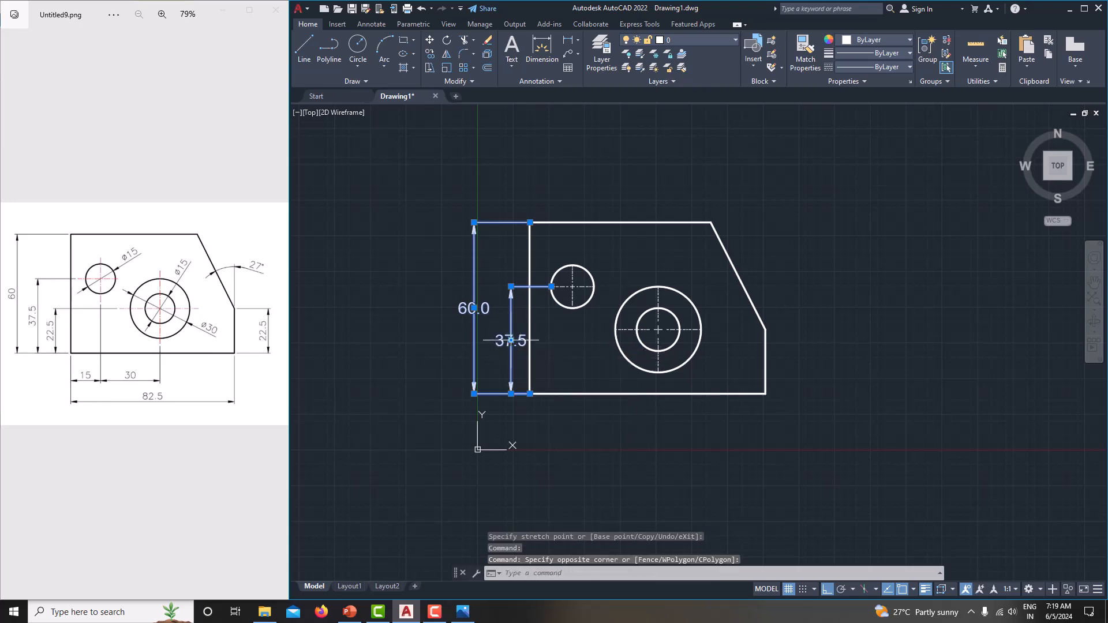
pyautogui.moveTo(580, 327); pyautogui.dragTo(619, 328, button='middle')
pyautogui.press('Escape')
pyautogui.moveTo(606, 238); pyautogui.dragTo(603, 213, button='middle')
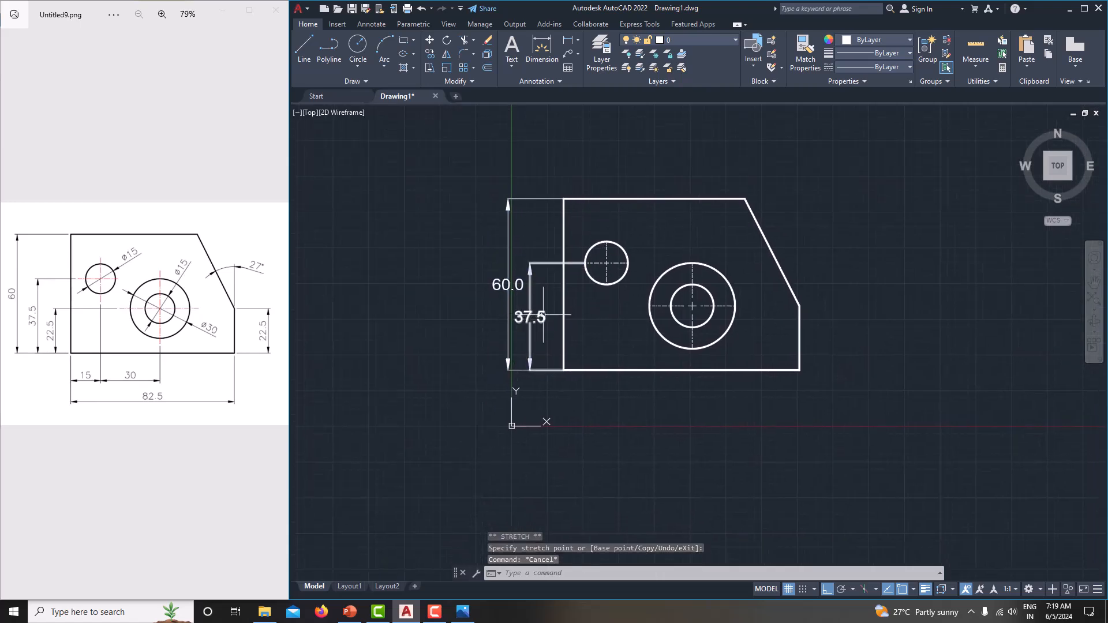
# Step: Reduce the Standard dimension style's arrow size, set its text height to 3, and apply the changes
pyautogui.write('d')
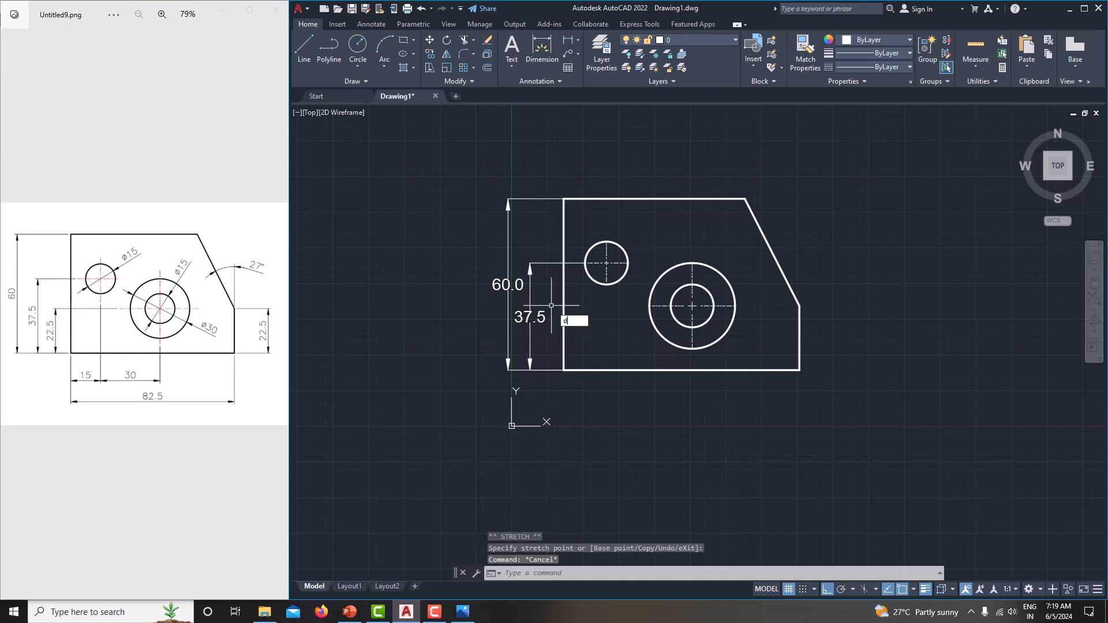
pyautogui.write('imsty')
pyautogui.press('Return')
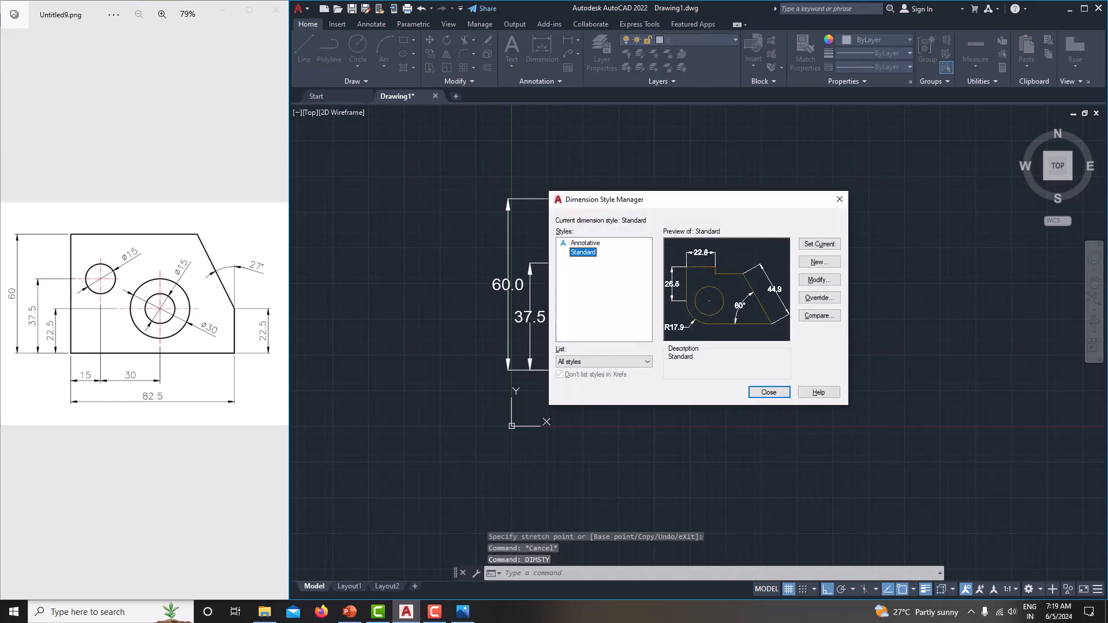
pyautogui.click(816, 280)
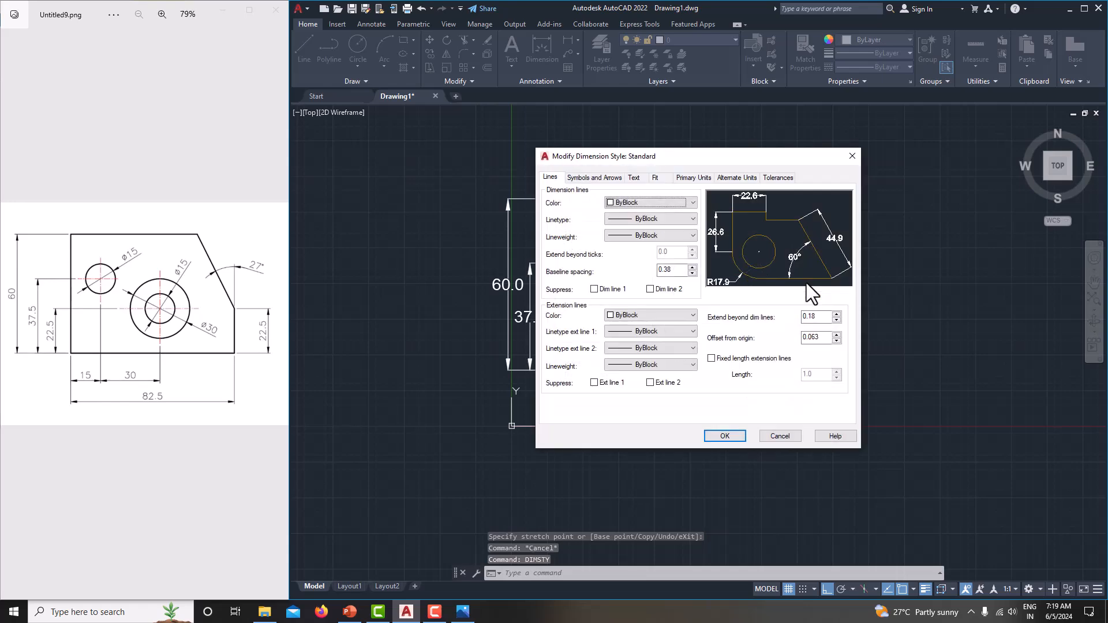
pyautogui.click(618, 180)
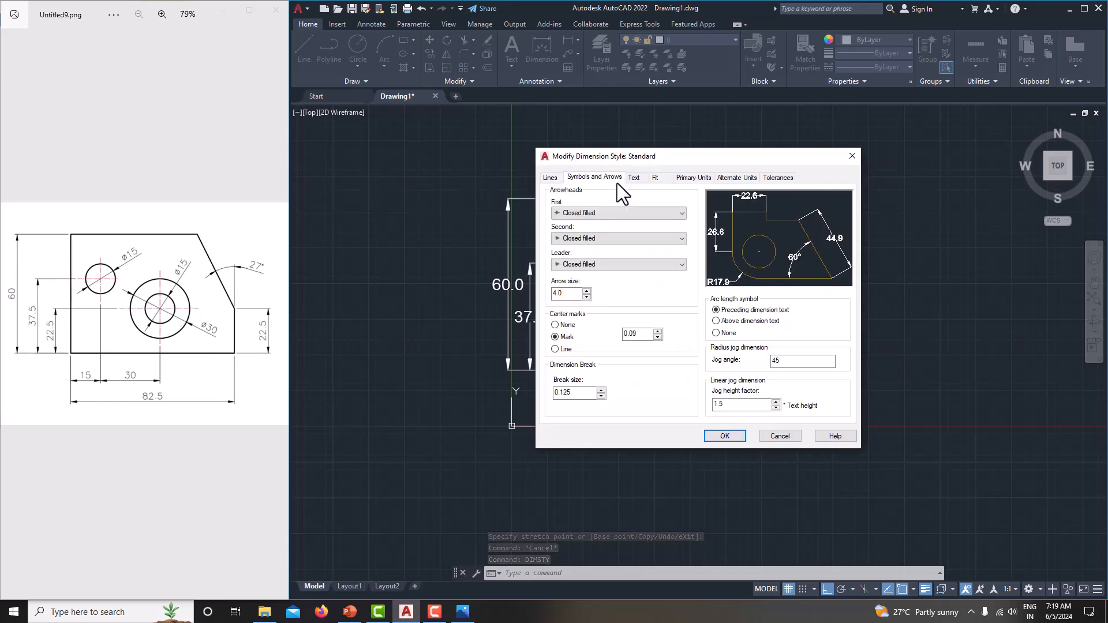
pyautogui.moveTo(566, 294); pyautogui.dragTo(523, 299)
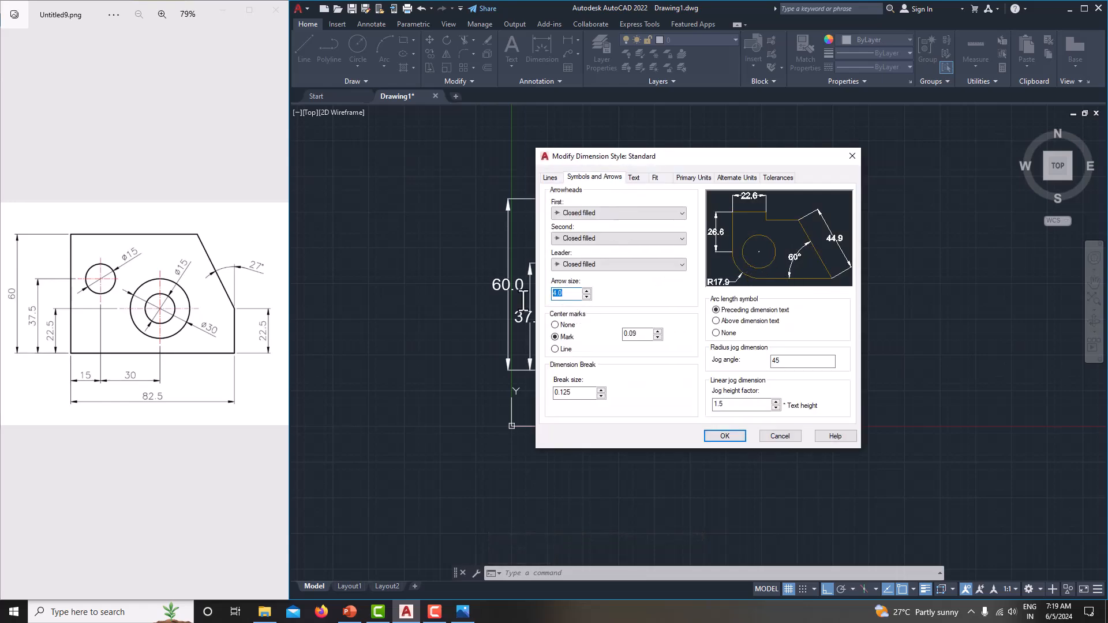
pyautogui.click(639, 177)
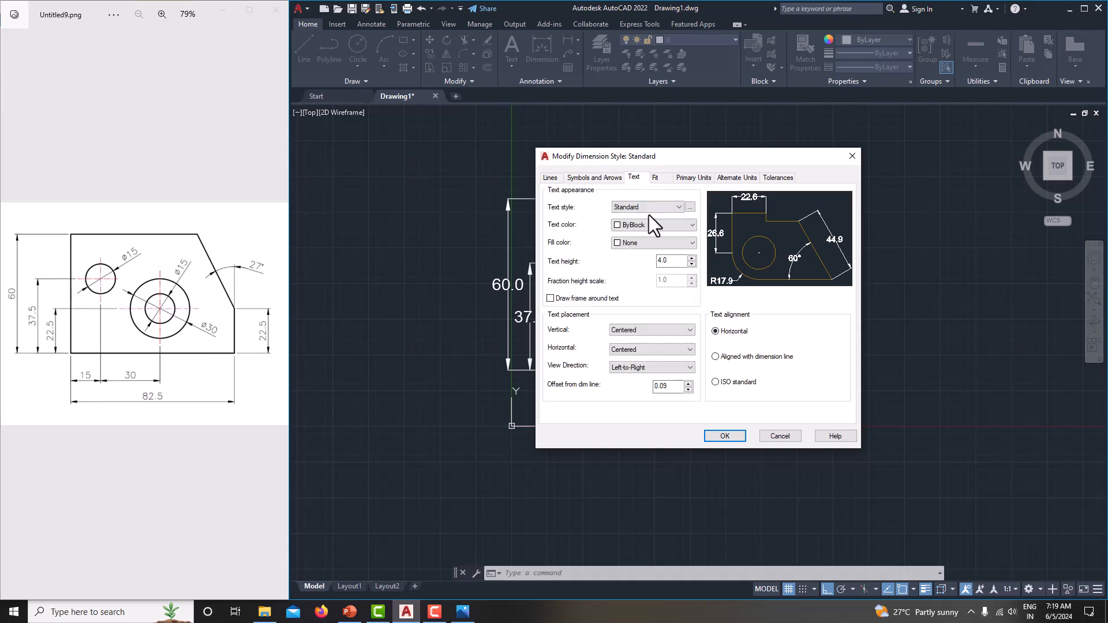
pyautogui.moveTo(667, 261); pyautogui.dragTo(602, 246)
pyautogui.write('3')
pyautogui.click(695, 177)
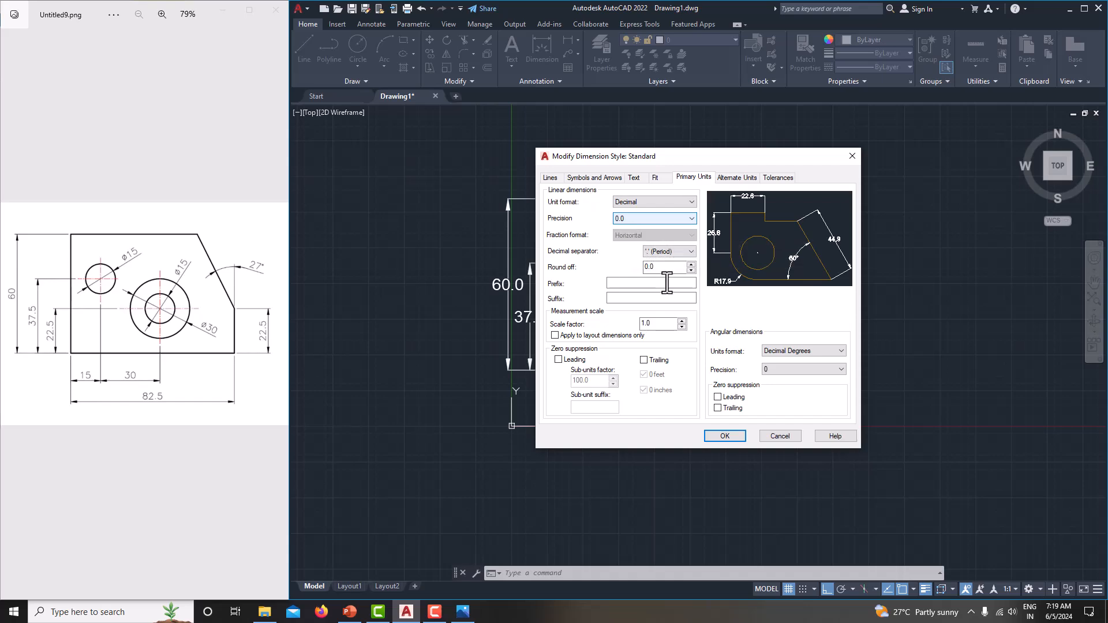
pyautogui.click(725, 437)
pyautogui.click(768, 392)
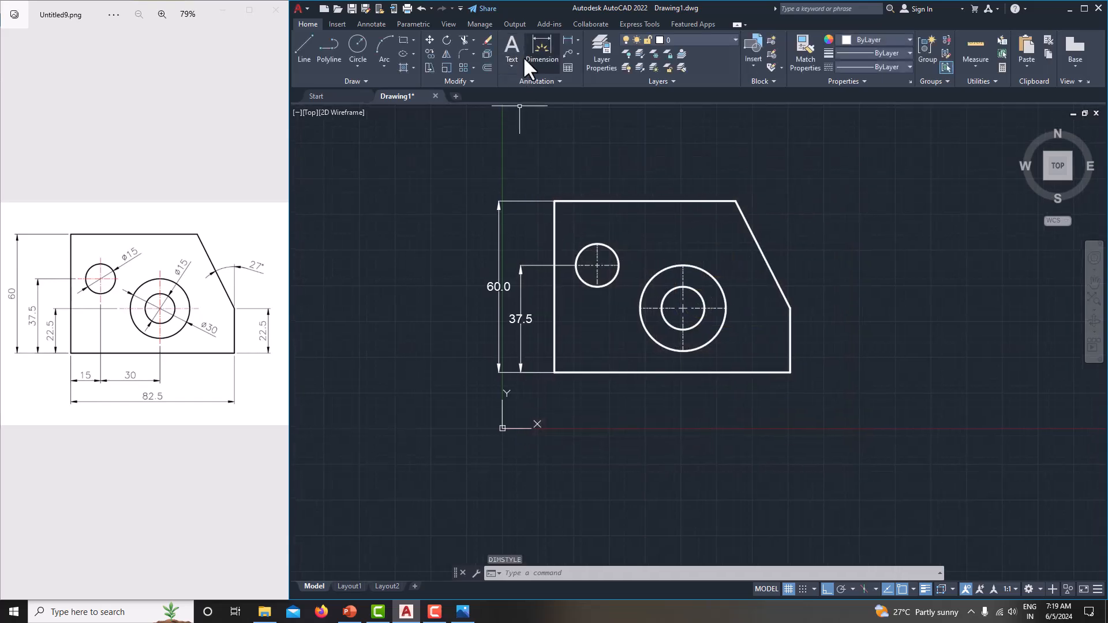
# Step: Add a vertical linear dimension from the concentric circles' centre to the bottom edge, placed between the left edge and the hole's height dimension
pyautogui.click(563, 40)
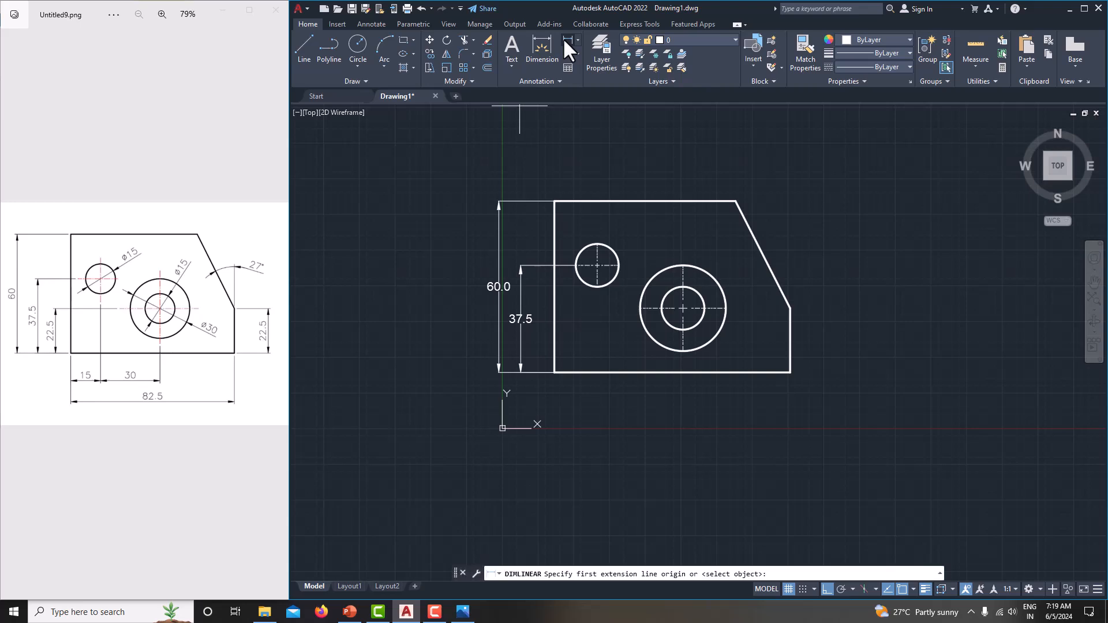
pyautogui.click(683, 308)
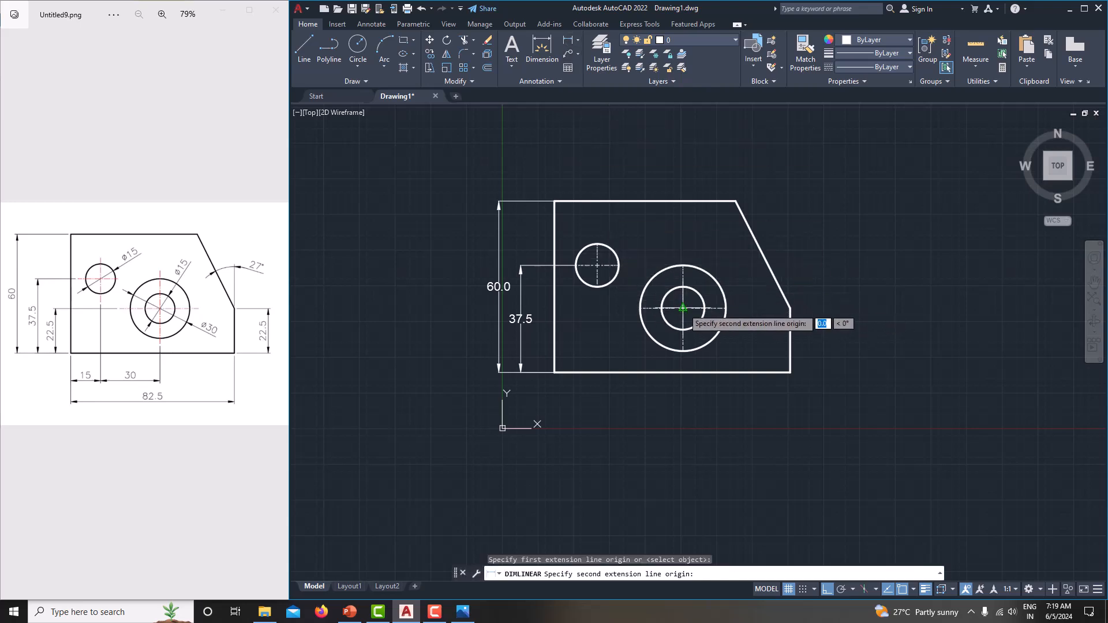
pyautogui.click(588, 373)
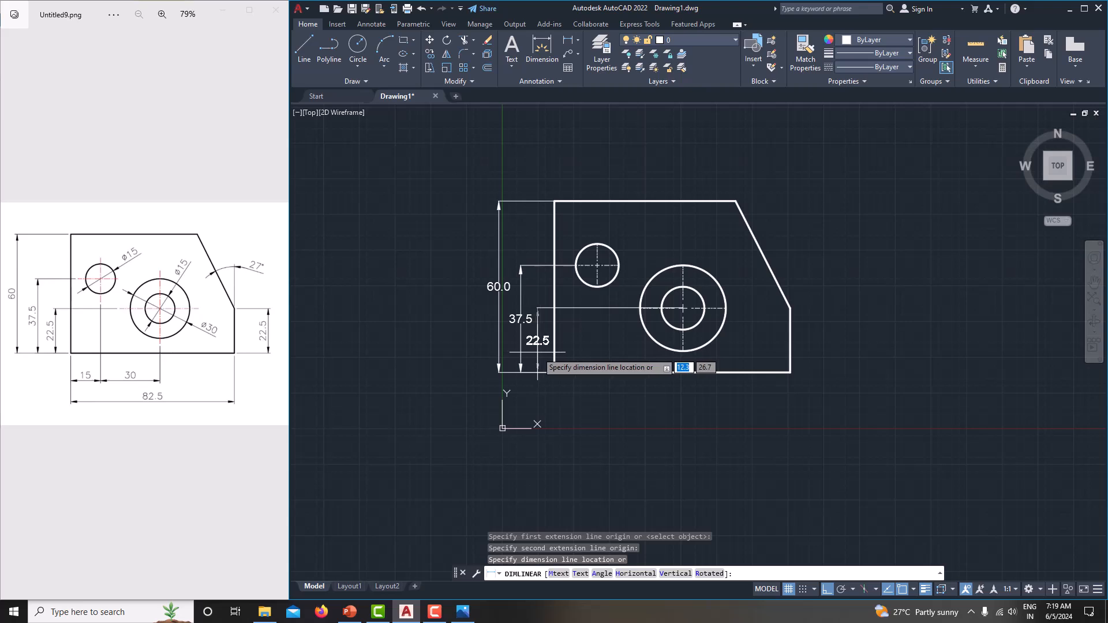
pyautogui.click(538, 352)
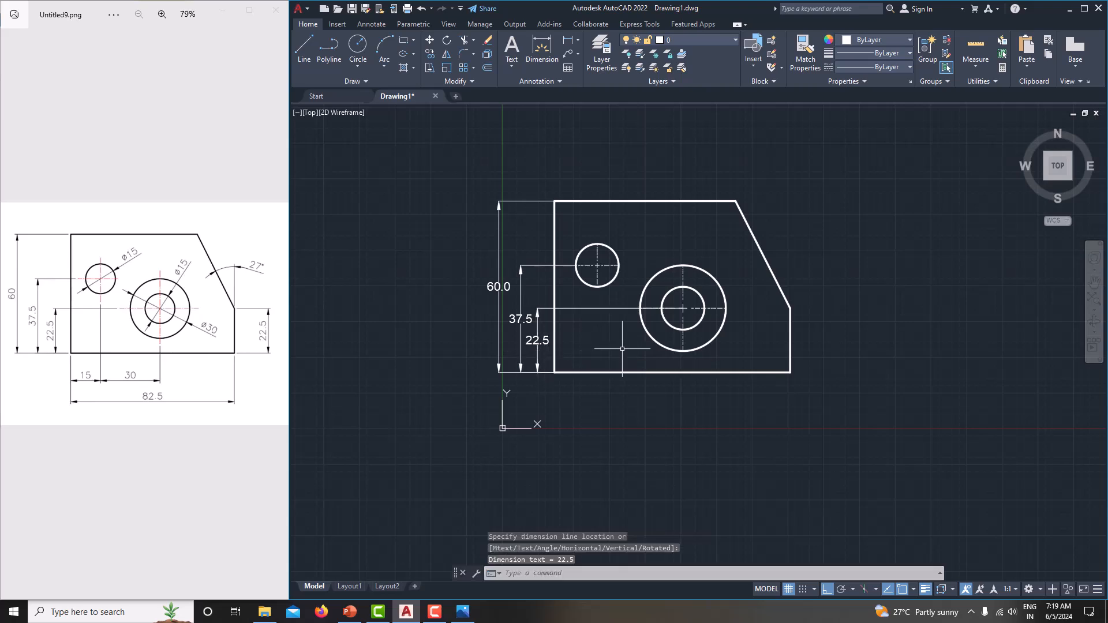
# Step: Add a horizontal linear dimension from the plate's lower-left corner to the small hole's centre, placed below the outline
pyautogui.click(568, 40)
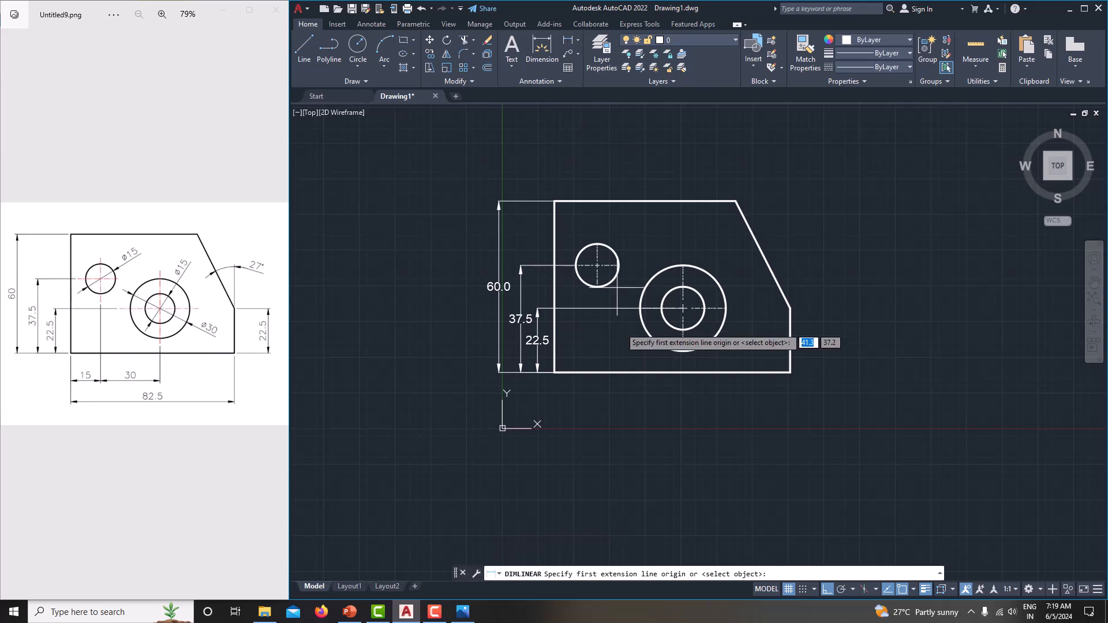
pyautogui.click(555, 374)
pyautogui.click(596, 265)
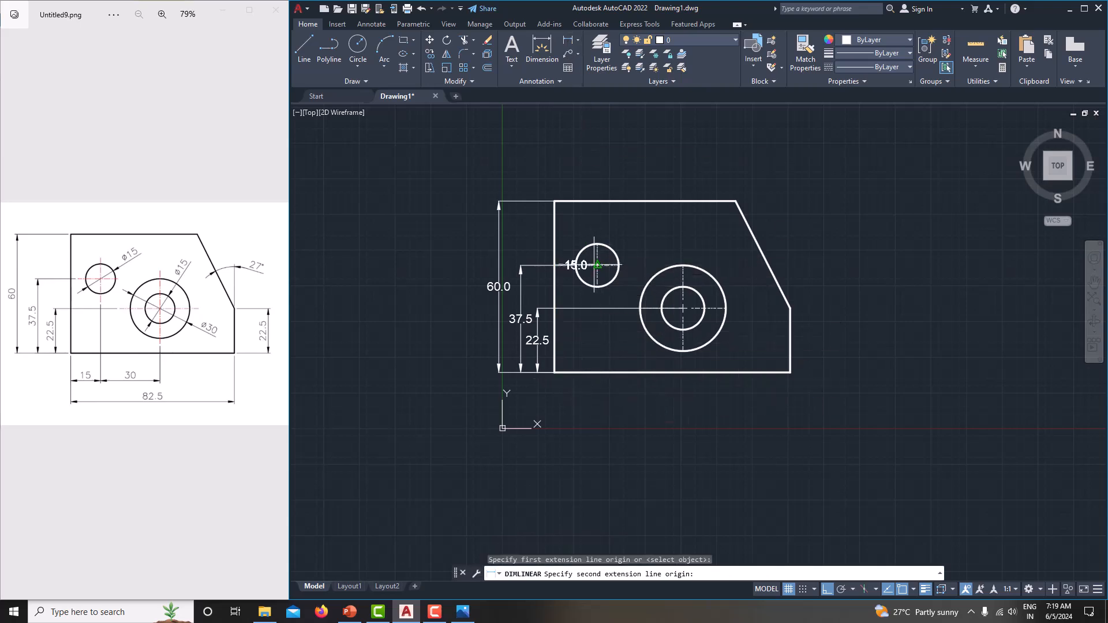
pyautogui.click(595, 393)
# Step: Add a horizontal linear dimension from the small hole's centre line to the concentric circles' centre, in line with the previous one, and check their alignment
pyautogui.click(570, 40)
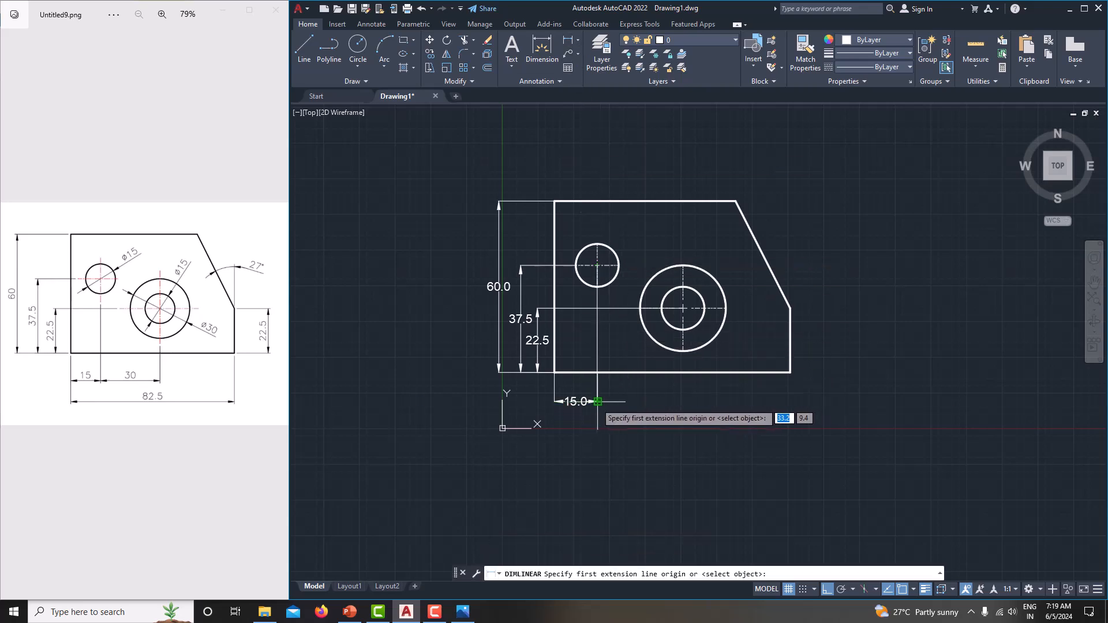
pyautogui.click(598, 401)
pyautogui.click(683, 308)
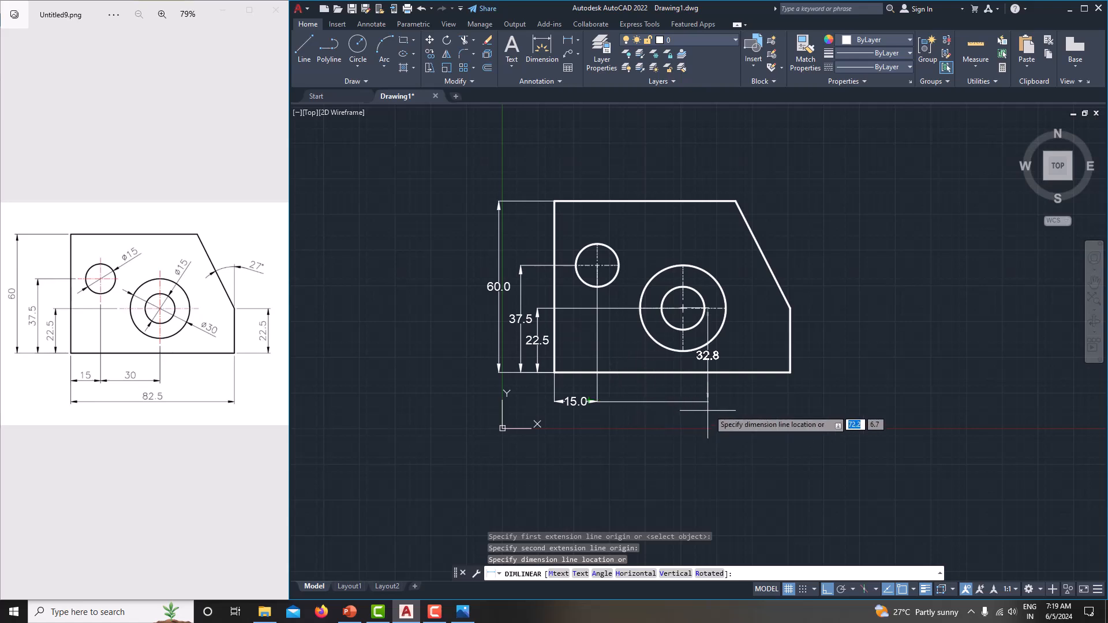
pyautogui.click(639, 402)
pyautogui.scroll(8, 614, 400)
pyautogui.click(534, 401)
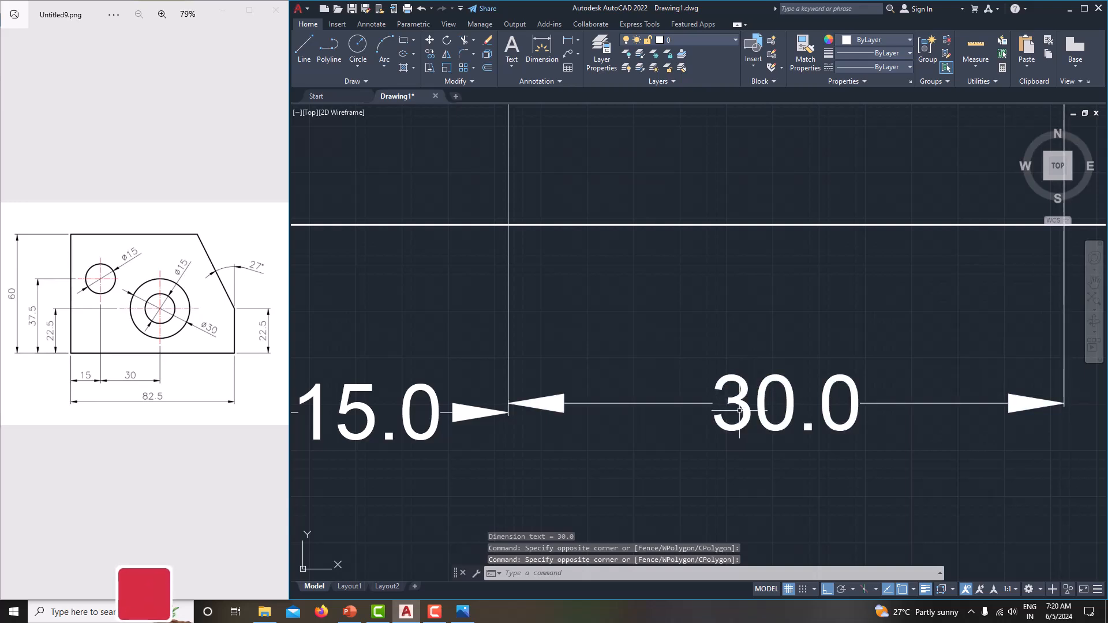
# Step: Stretch the 30 mm dimension's line so it lines up with the neighbouring 15 mm dimension below the plate
pyautogui.click(741, 400)
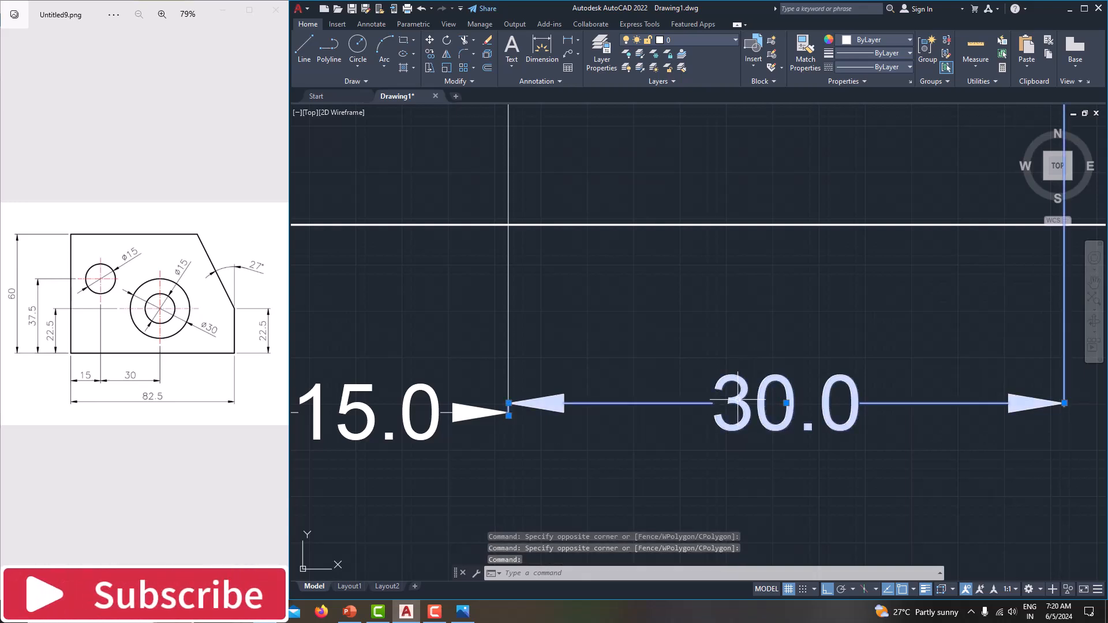
pyautogui.click(509, 403)
pyautogui.press('Escape')
pyautogui.scroll(-8, 599, 365)
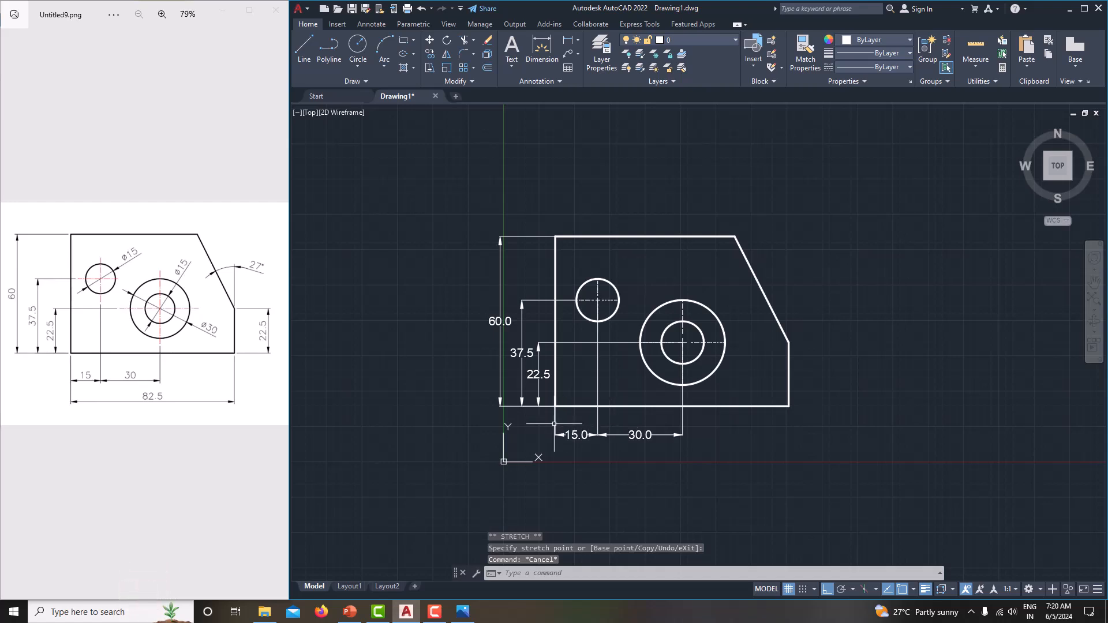
# Step: Add a horizontal linear dimension for the plate's overall width between its lower corners, placed below the two hole-spacing dimensions
pyautogui.click(574, 37)
pyautogui.click(554, 406)
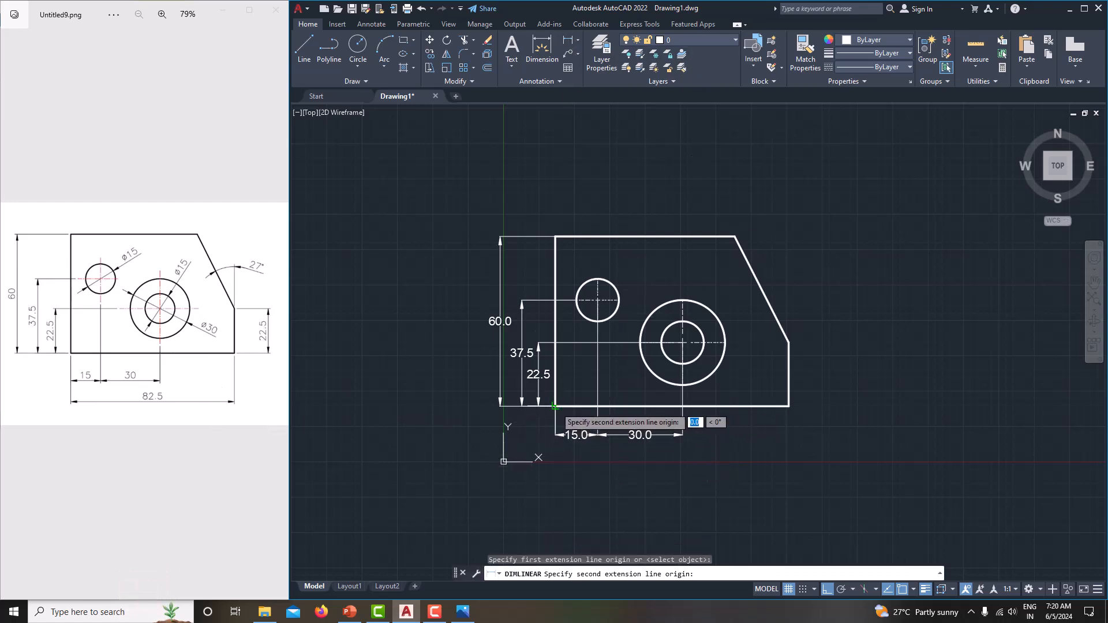
pyautogui.click(790, 406)
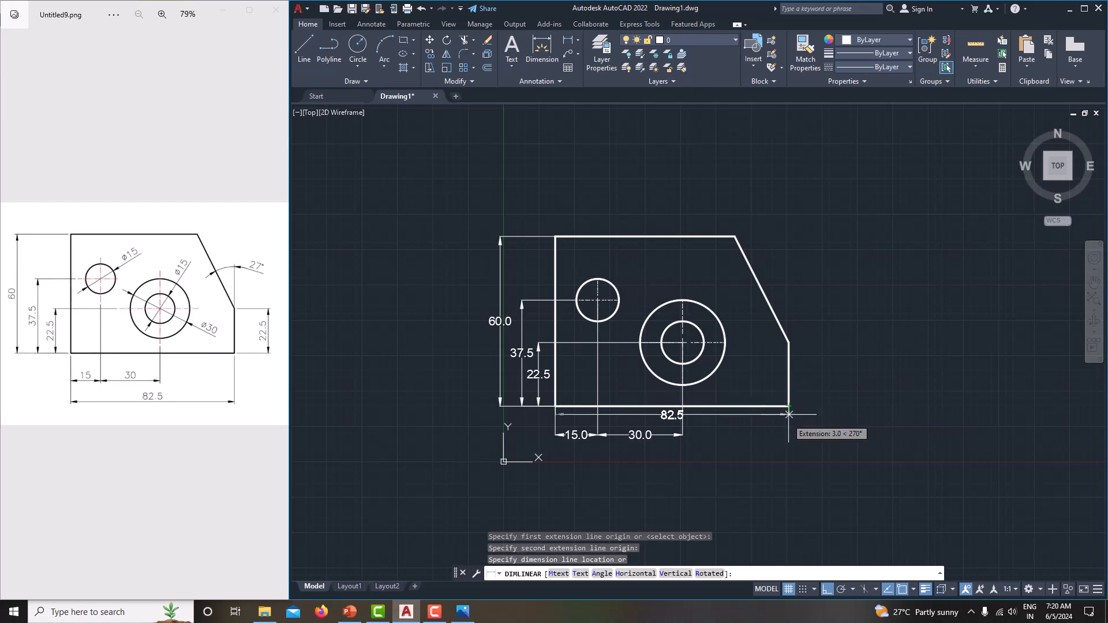
pyautogui.click(789, 462)
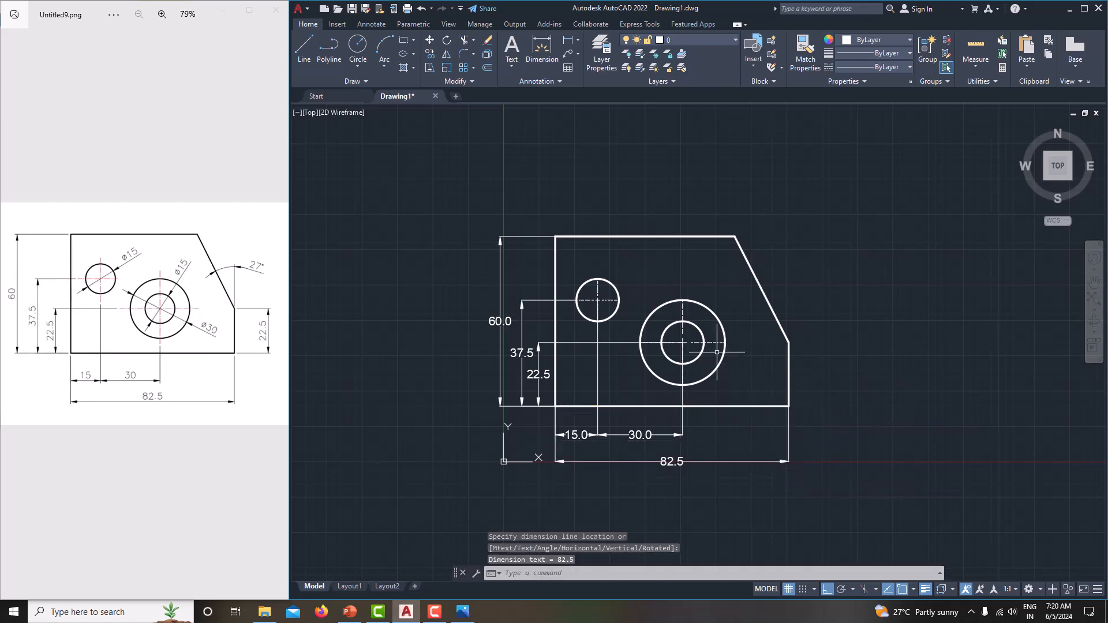
# Step: Add a vertical linear dimension along the plate's short right edge, placed outside the outline
pyautogui.click(564, 37)
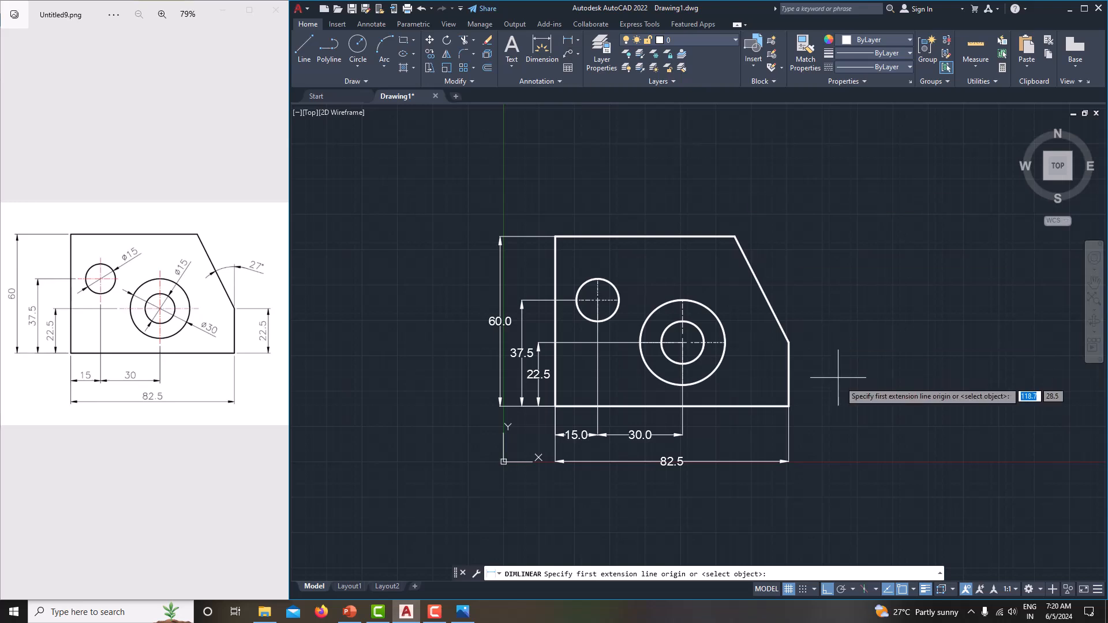
pyautogui.click(789, 342)
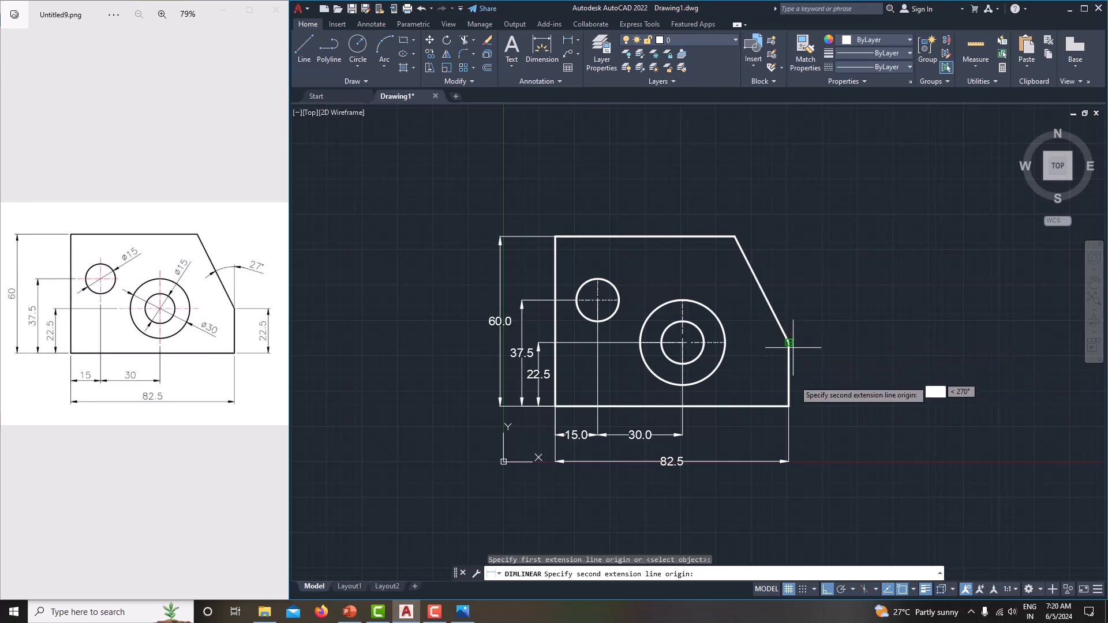
pyautogui.click(789, 406)
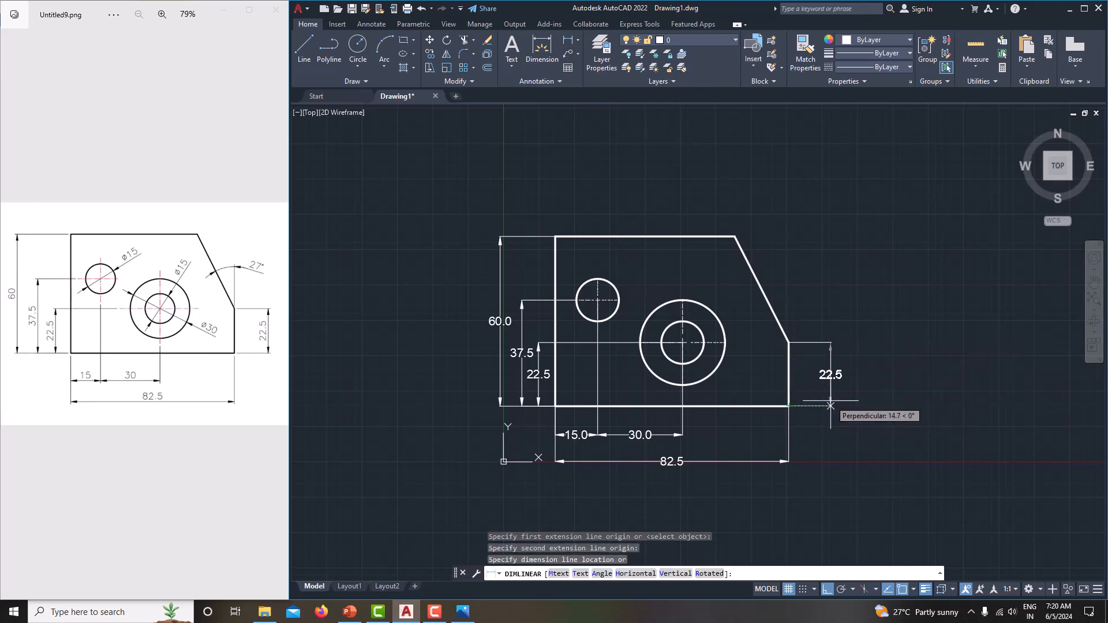
pyautogui.click(831, 387)
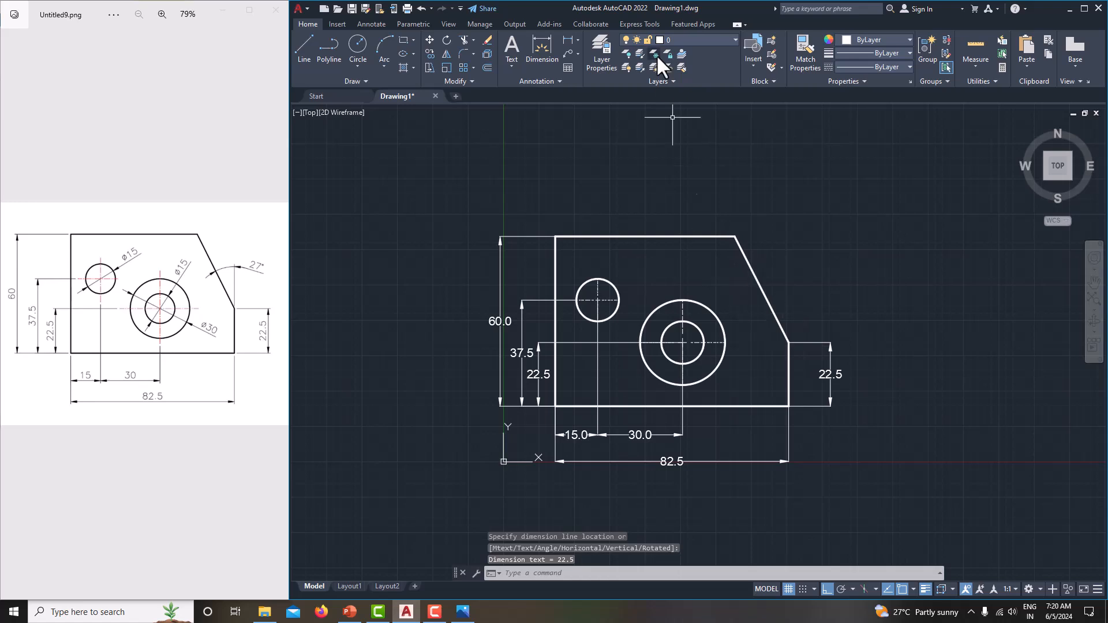
# Step: Add an angular dimension between the slanted corner edge and the short vertical right edge, placed above their shared corner
pyautogui.click(578, 40)
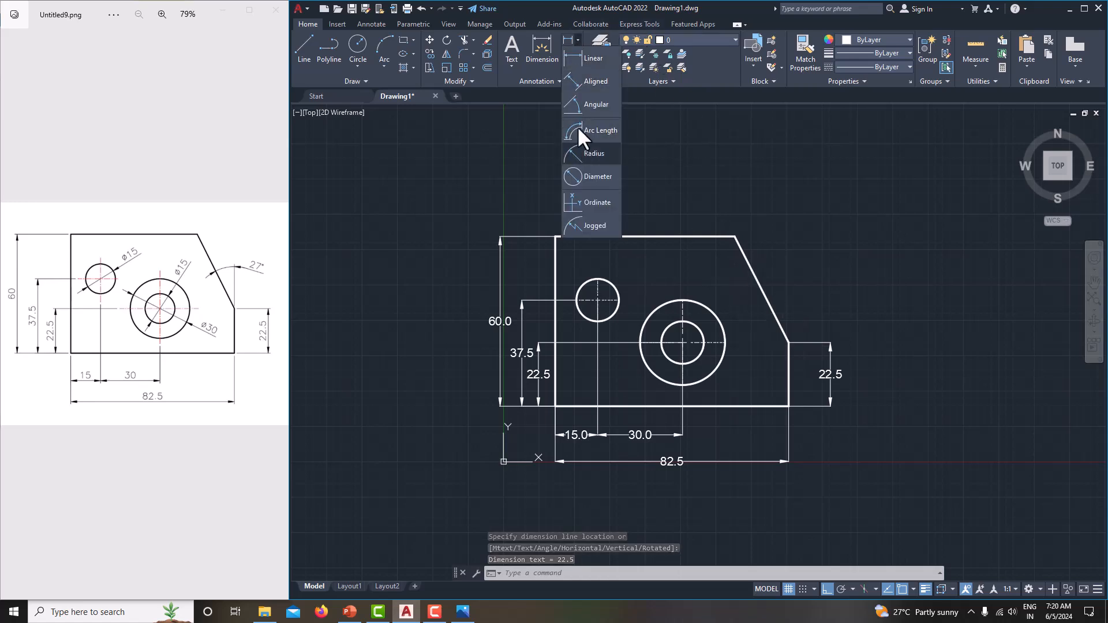
pyautogui.click(578, 104)
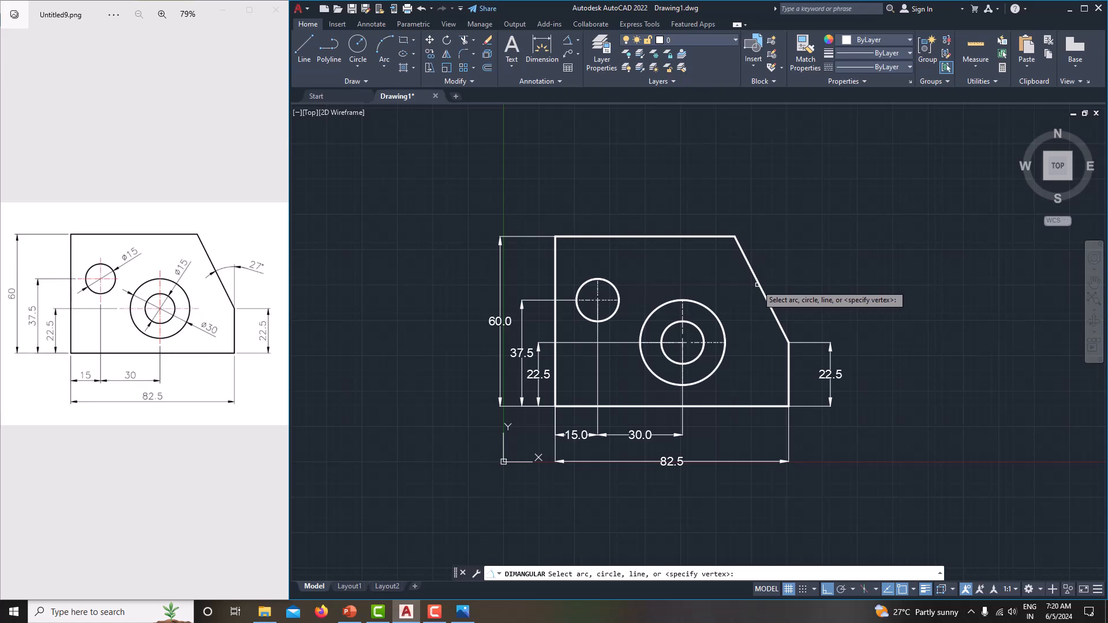
pyautogui.click(760, 288)
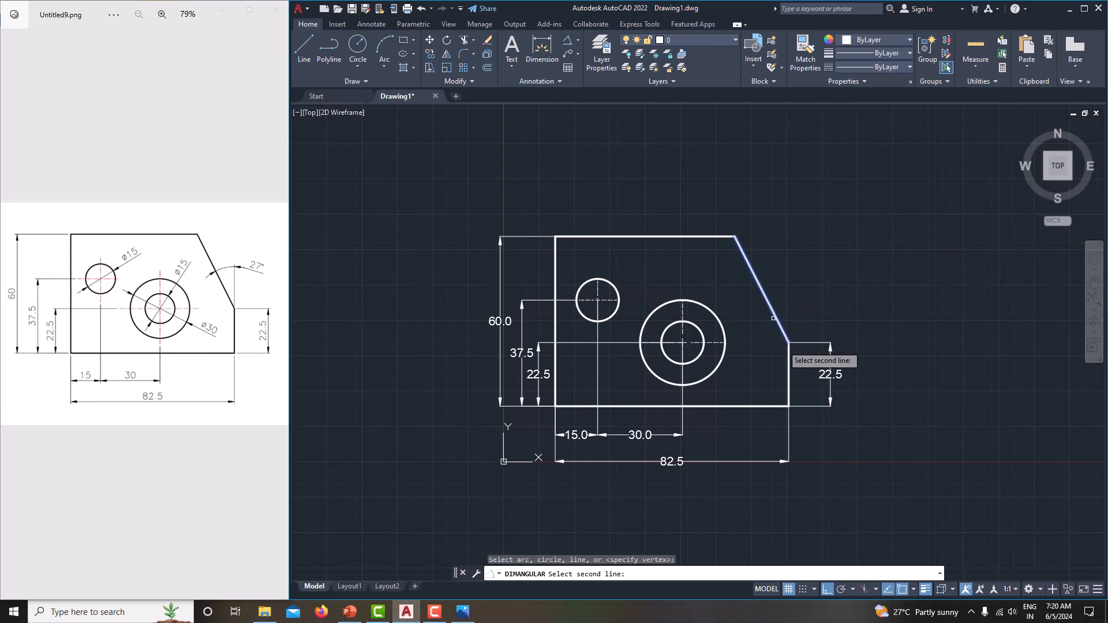
pyautogui.click(788, 356)
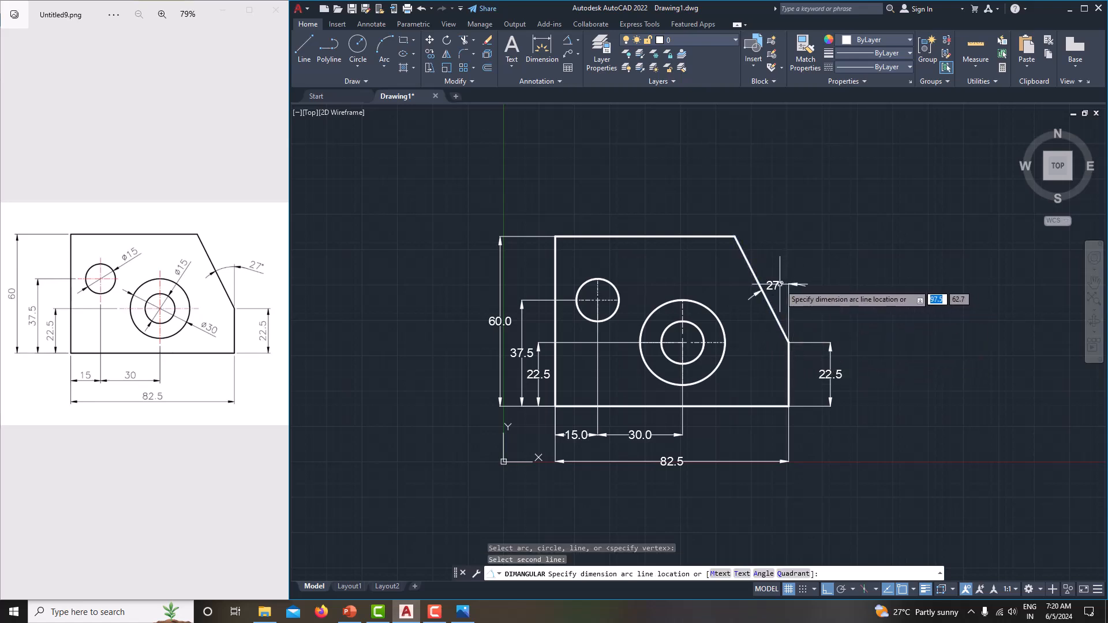
pyautogui.click(780, 284)
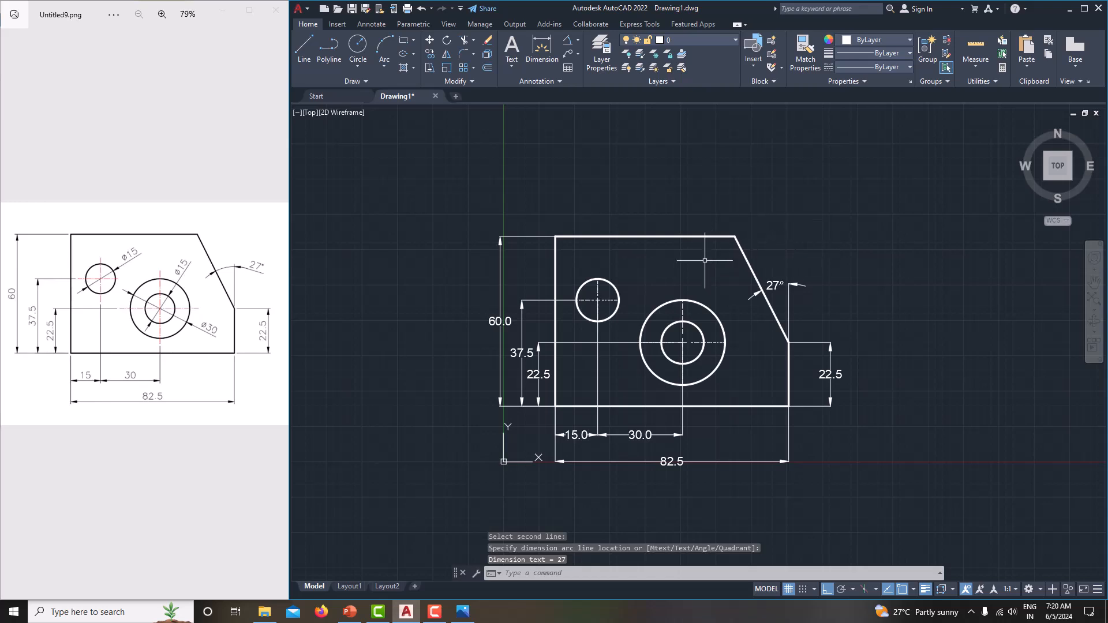
# Step: Add a diameter dimension to the outer concentric circle, with its text placed above the slanted corner outside the outline
pyautogui.moveTo(685, 354); pyautogui.dragTo(692, 400, button='middle')
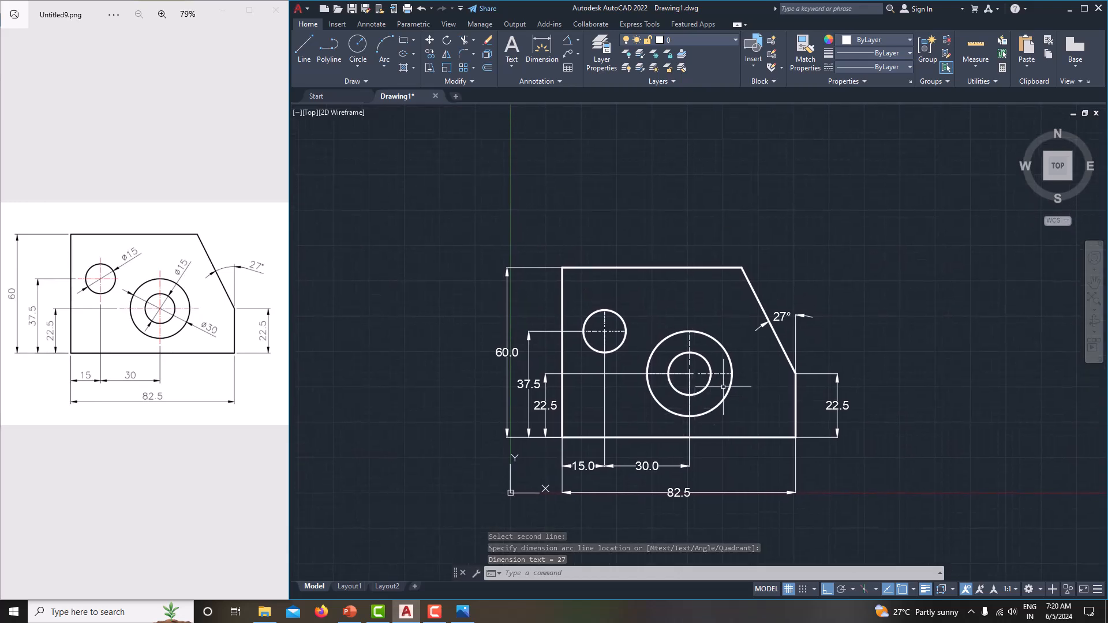
pyautogui.click(580, 38)
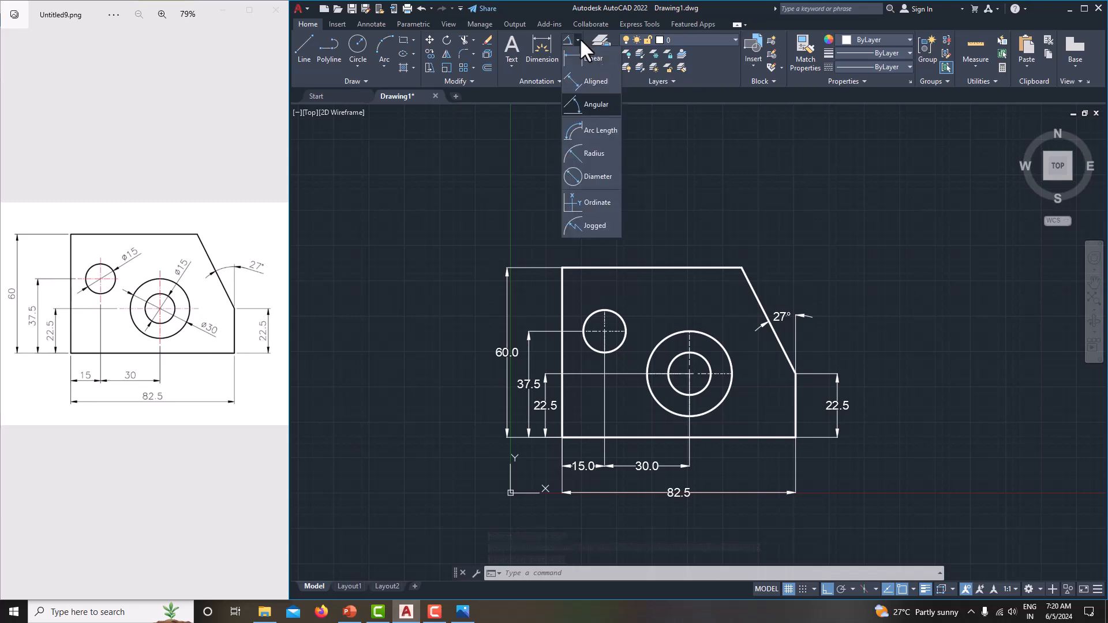
pyautogui.click(581, 175)
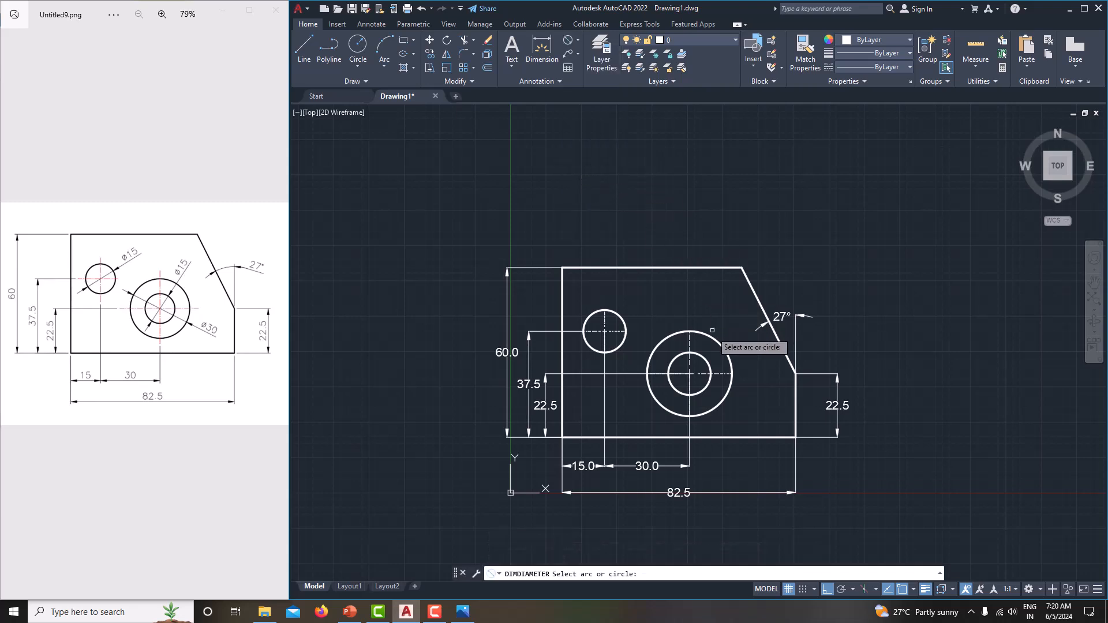
pyautogui.click(721, 346)
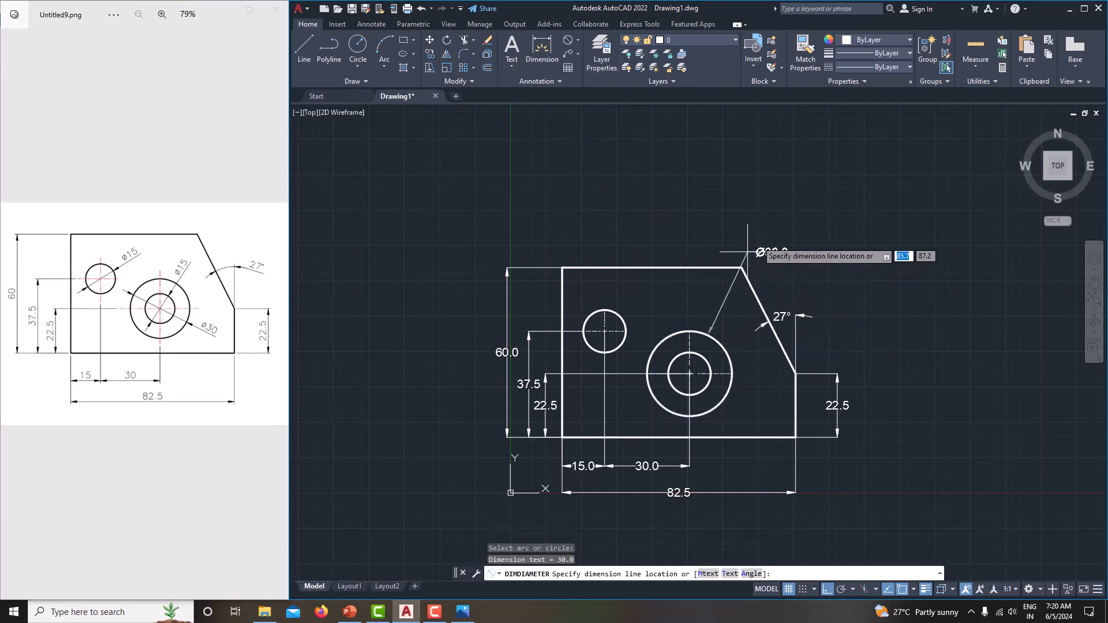
pyautogui.click(780, 241)
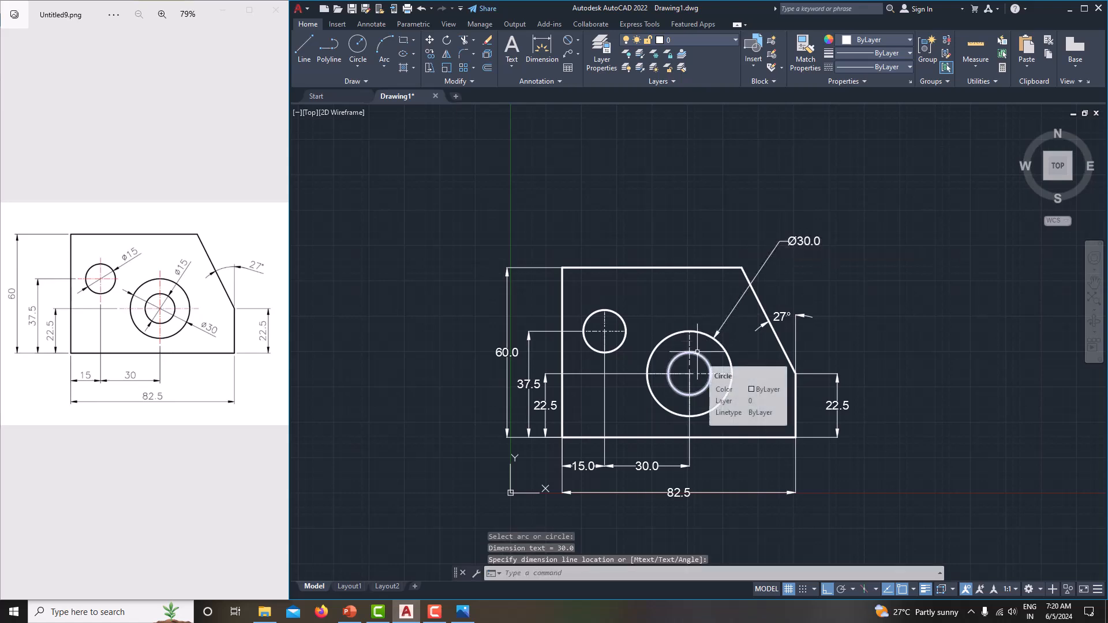
# Step: Add a diameter dimension to the inner concentric circle, with its text placed to the circle's lower right inside the plate
pyautogui.click(568, 38)
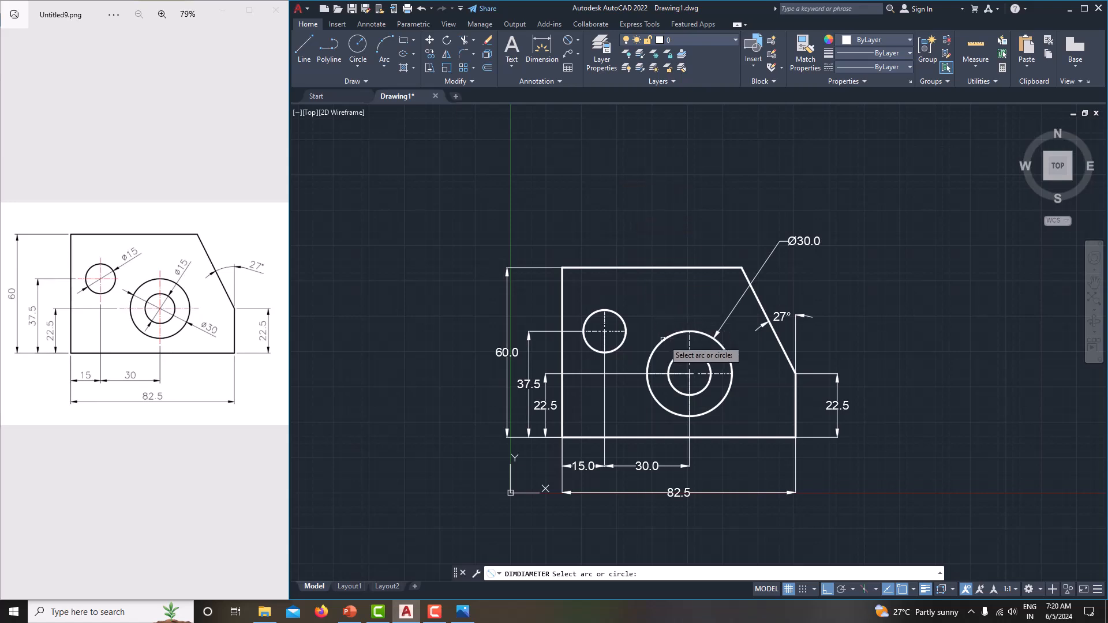
pyautogui.click(683, 353)
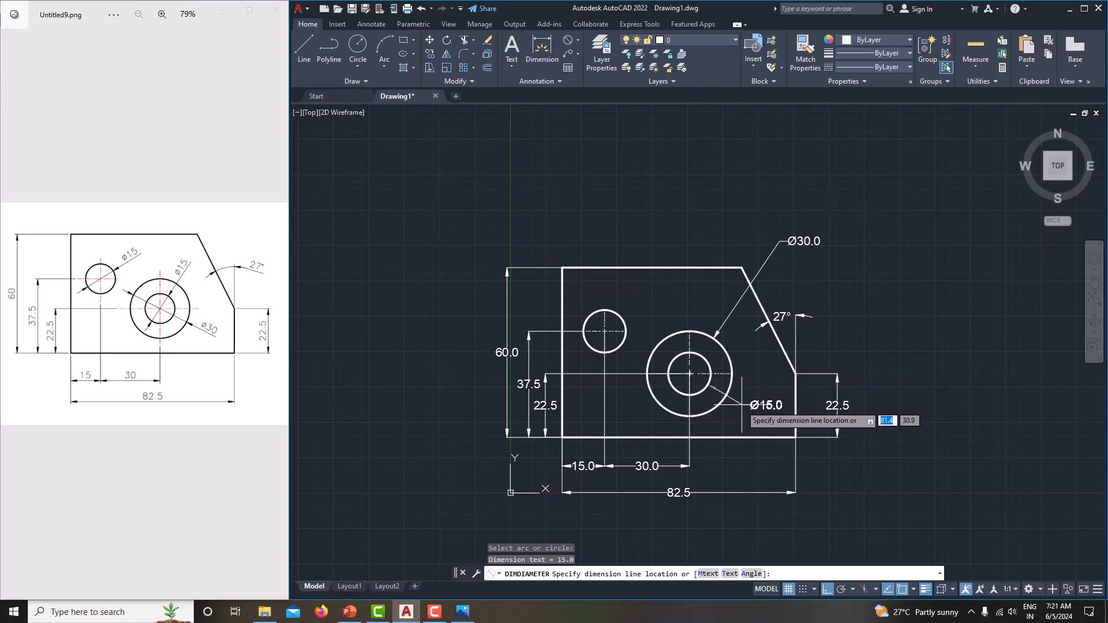
pyautogui.click(743, 406)
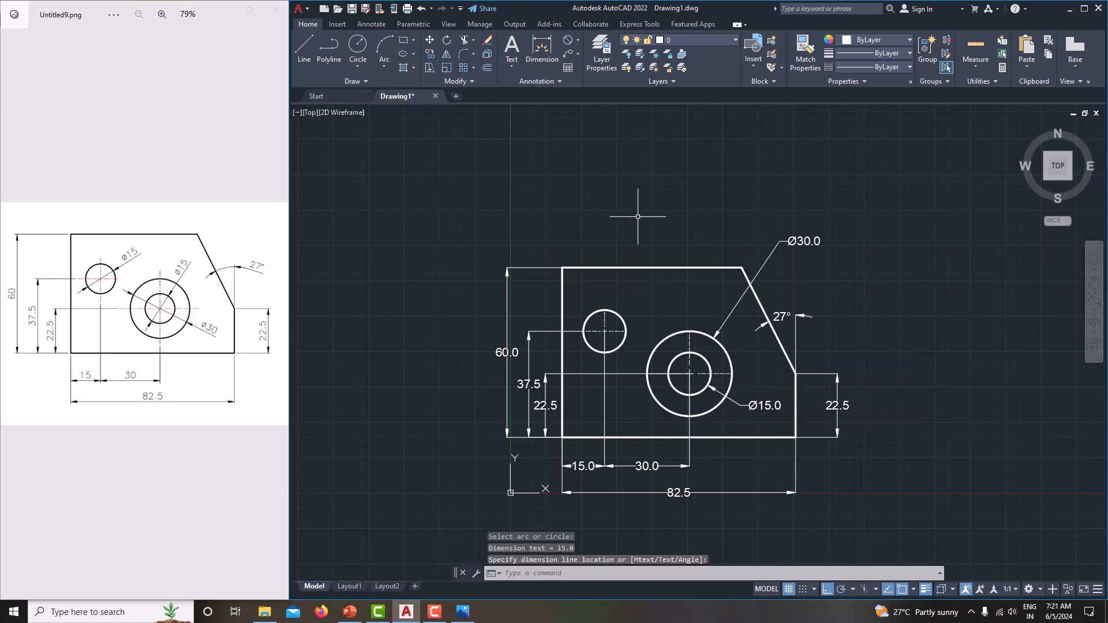
# Step: Add a diameter dimension to the small upper-left hole, with its text placed above the plate's top edge, and end the command
pyautogui.click(568, 54)
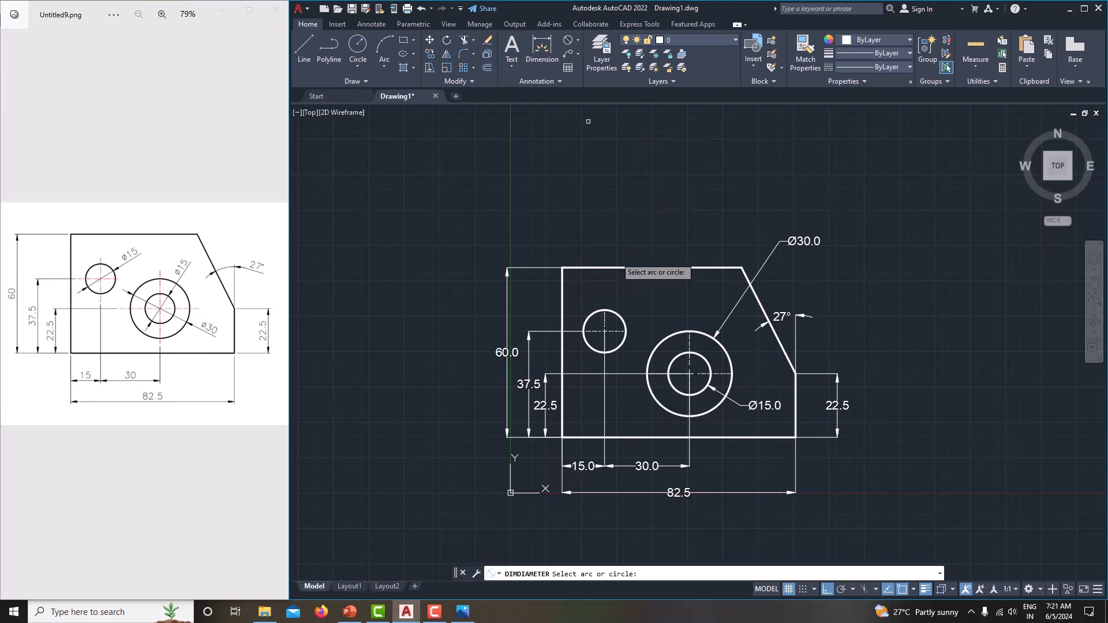
pyautogui.click(613, 313)
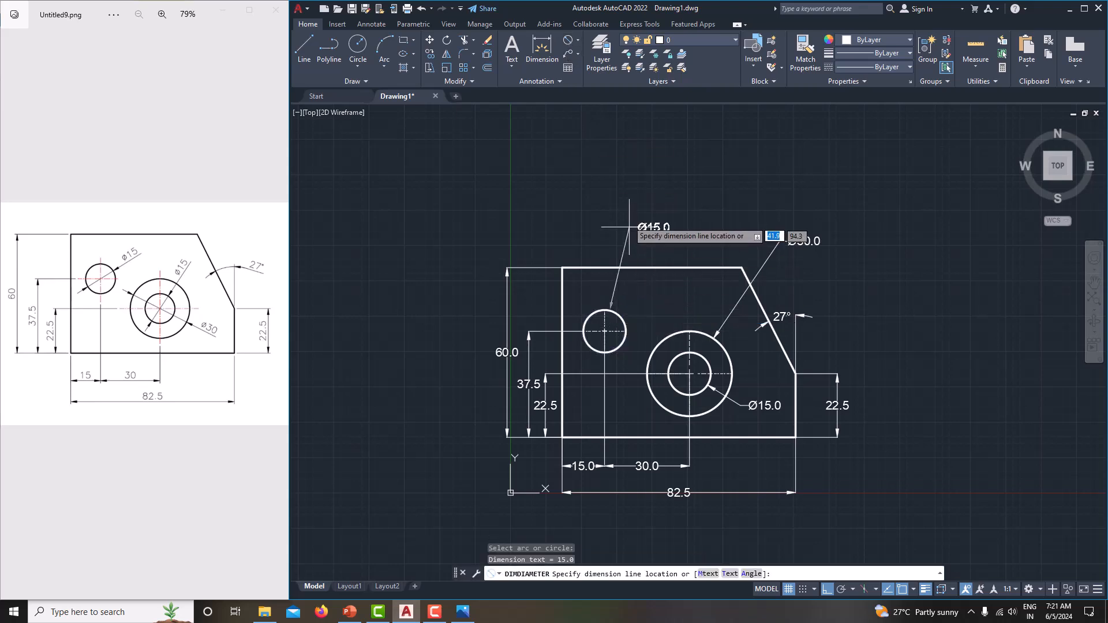
pyautogui.click(629, 220)
pyautogui.moveTo(654, 184); pyautogui.dragTo(628, 176, button='middle')
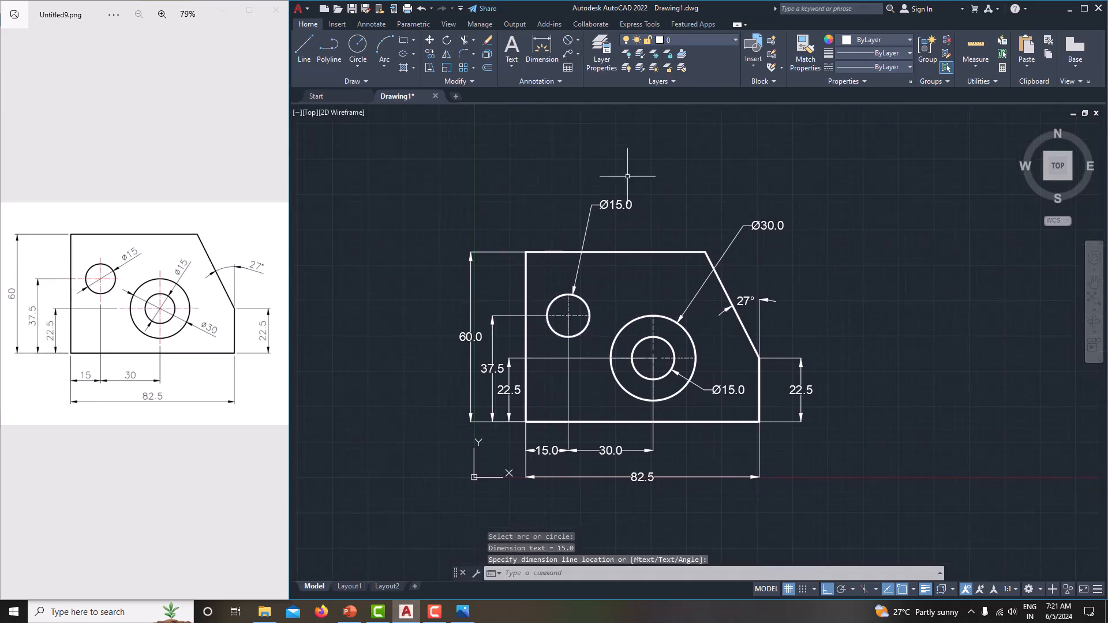
pyautogui.press('Escape')
# Step: Select the whole plate drawing together with all its dimensions
pyautogui.moveTo(668, 334); pyautogui.dragTo(698, 310, button='middle')
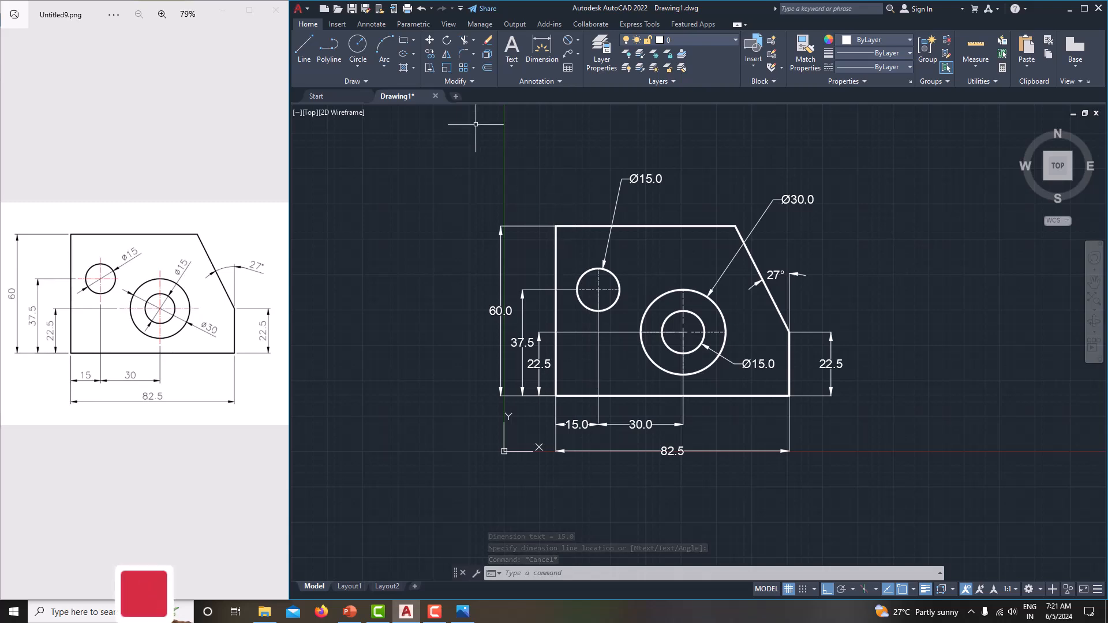
pyautogui.click(452, 119)
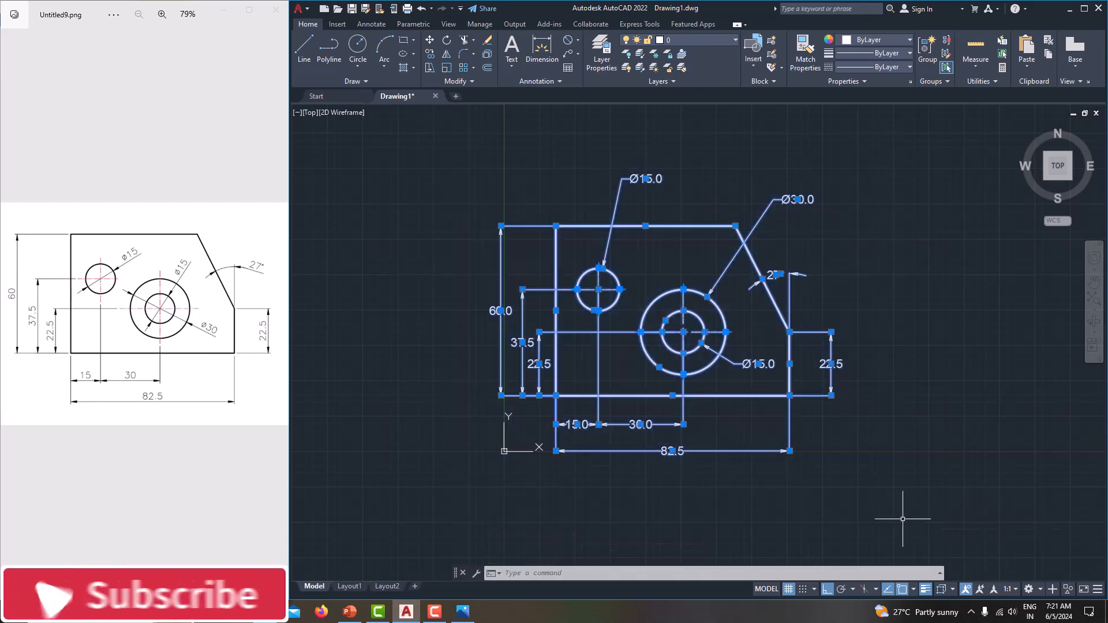